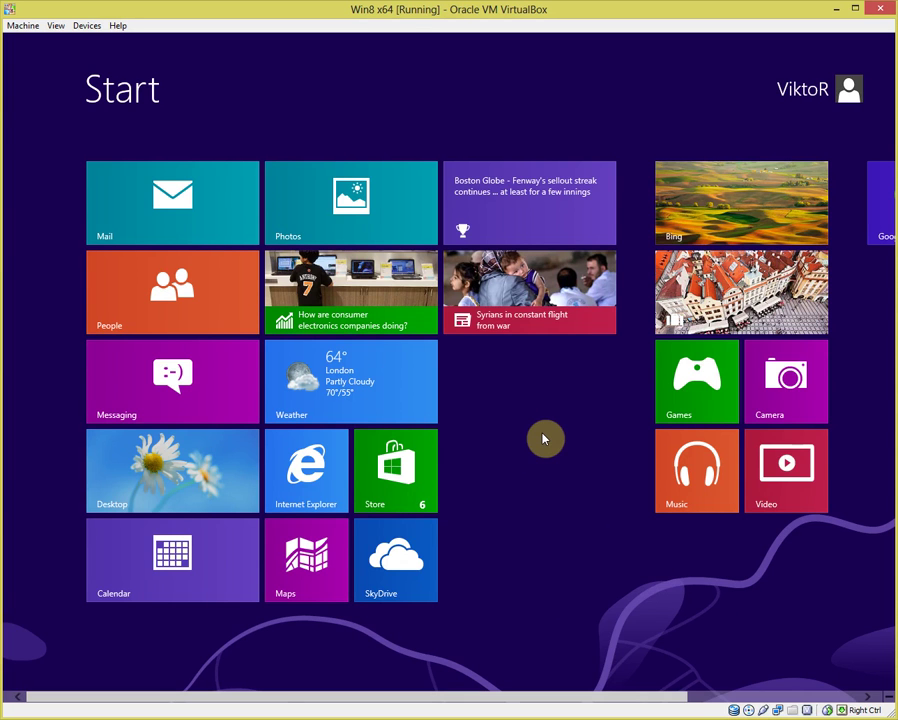
Unpin the Google Chrome and CCleaner tiles from the Start screen.
{"action": "scroll", "coordinate": [549, 438], "scroll_direction": "down", "scroll_amount": 3}
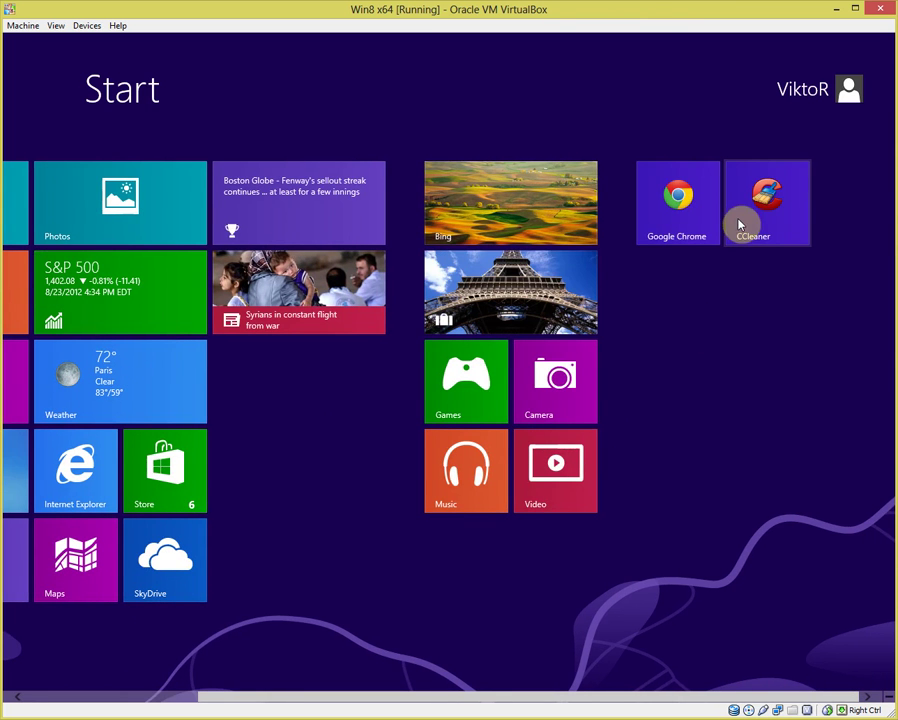
{"action": "scroll", "coordinate": [700, 420], "scroll_direction": "up", "scroll_amount": 2}
{"action": "scroll", "coordinate": [744, 424], "scroll_direction": "down", "scroll_amount": 2}
{"action": "right_click", "coordinate": [680, 218]}
{"action": "right_click", "coordinate": [757, 220]}
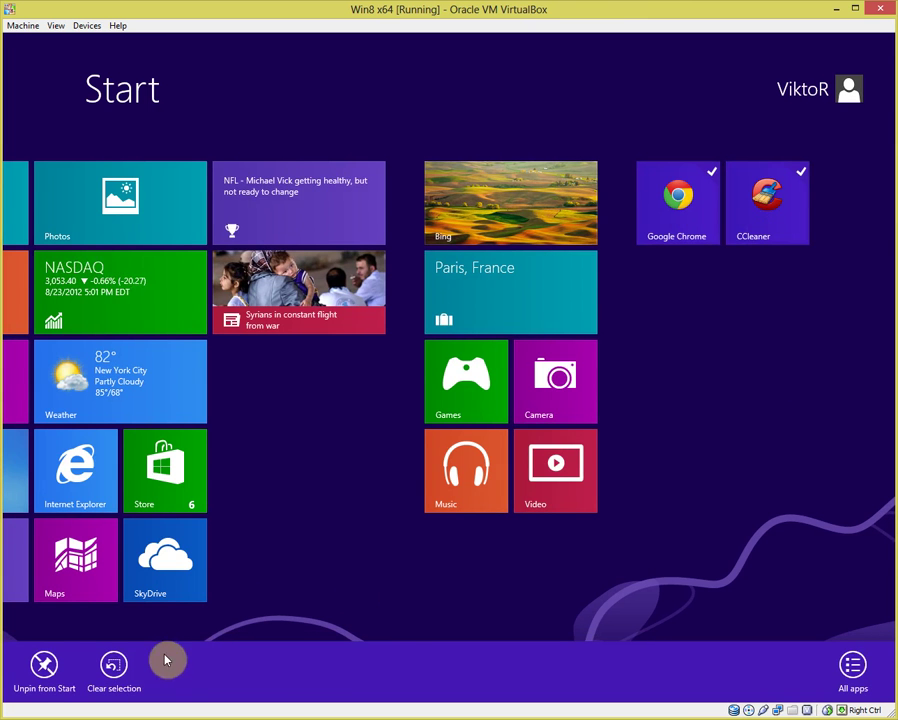
{"action": "left_click", "coordinate": [50, 666]}
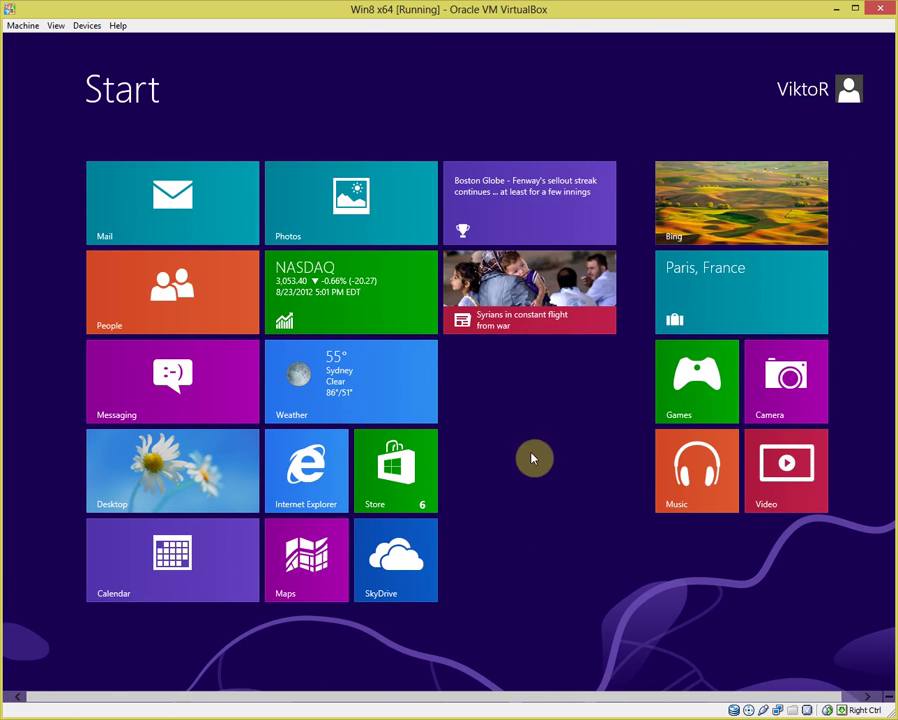
Unpin the Sports, Bing, Travel, News, Finance, Maps and Calendar tiles together from the Start screen.
{"action": "right_click", "coordinate": [516, 224]}
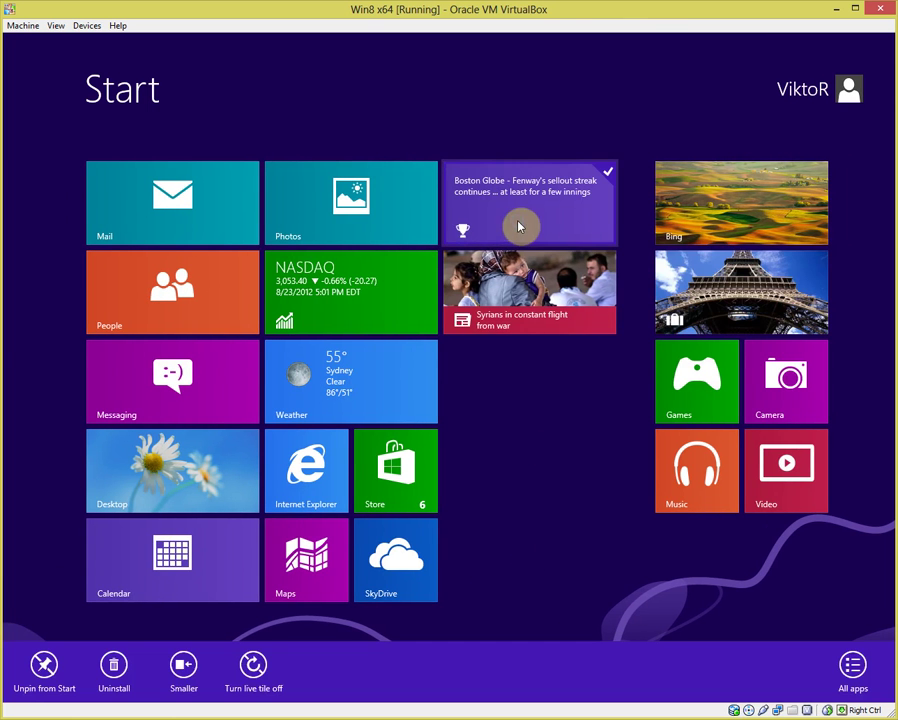
{"action": "right_click", "coordinate": [694, 210]}
{"action": "right_click", "coordinate": [730, 285]}
{"action": "right_click", "coordinate": [522, 307]}
{"action": "right_click", "coordinate": [334, 302]}
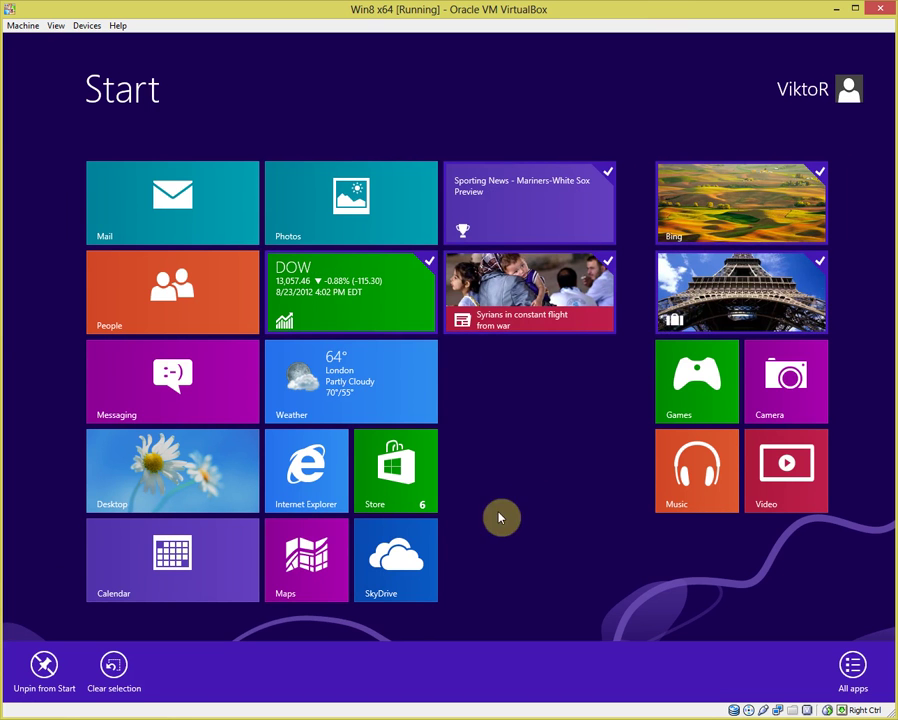
{"action": "right_click", "coordinate": [308, 574]}
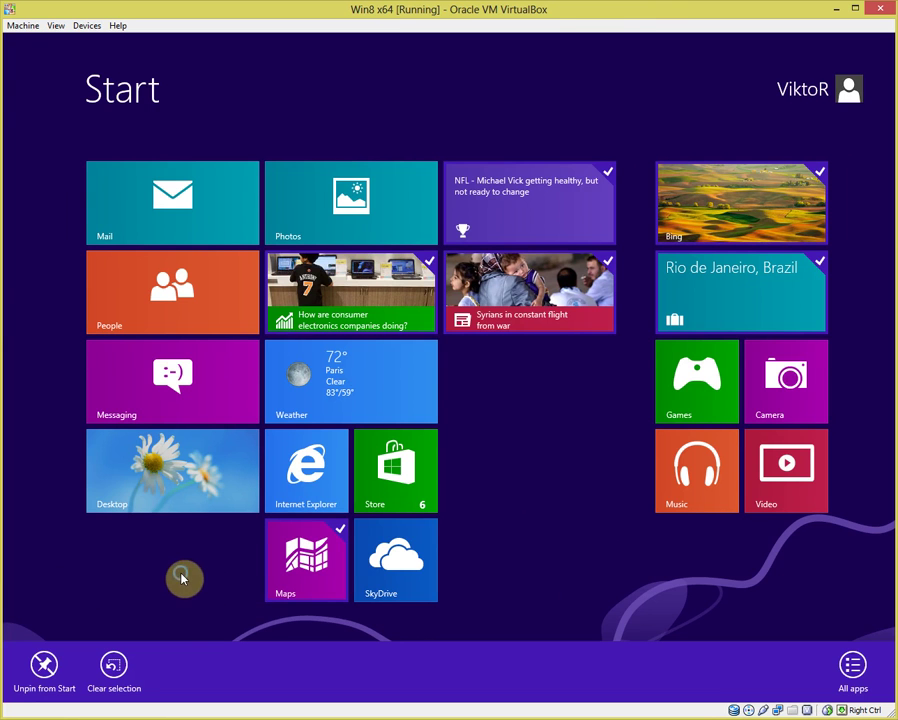
{"action": "right_click", "coordinate": [157, 578]}
{"action": "left_click", "coordinate": [44, 672]}
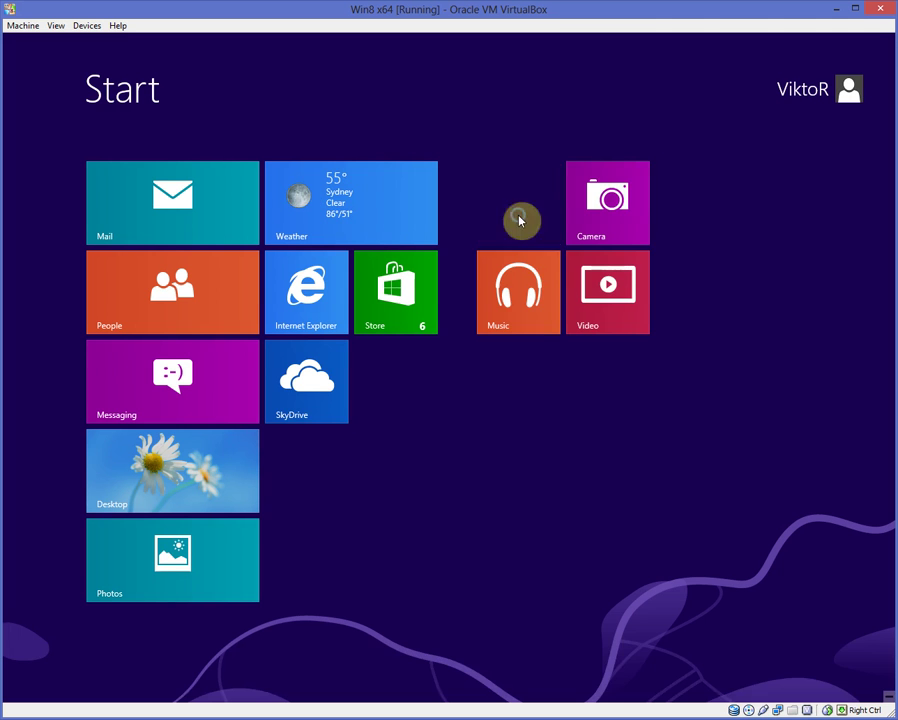
Unpin the Games, Camera, Video and Music tiles together from the Start screen.
{"action": "right_click", "coordinate": [519, 218]}
{"action": "right_click", "coordinate": [597, 218]}
{"action": "right_click", "coordinate": [598, 286]}
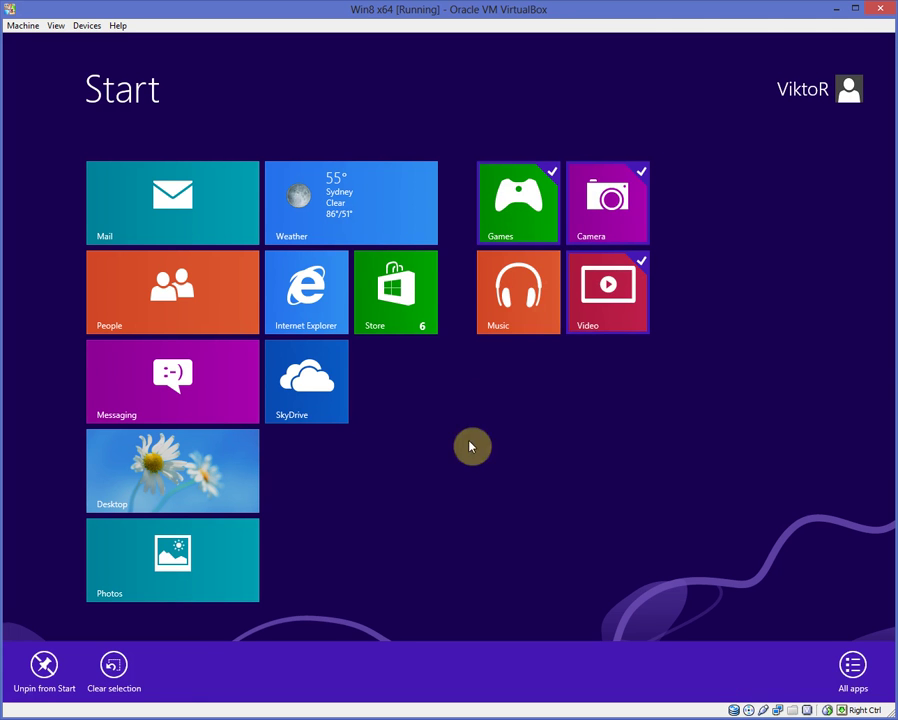
{"action": "right_click", "coordinate": [491, 321]}
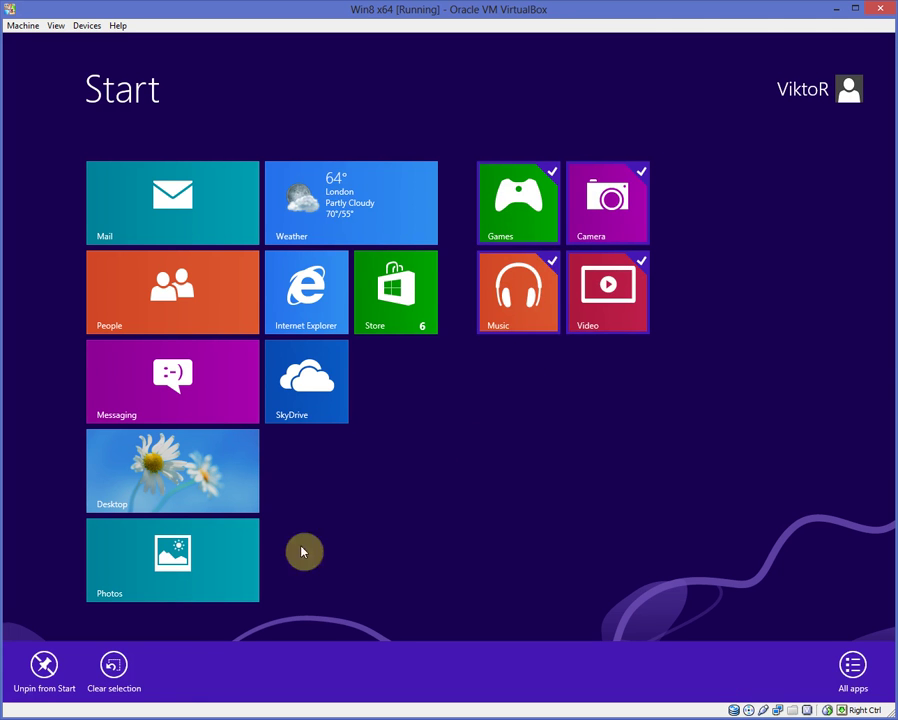
{"action": "left_click", "coordinate": [44, 666]}
Open the Photos app and look through its photo sources, from the Pictures library to Flickr photos.
{"action": "right_click", "coordinate": [186, 579]}
{"action": "right_click", "coordinate": [218, 573]}
{"action": "left_click", "coordinate": [212, 574]}
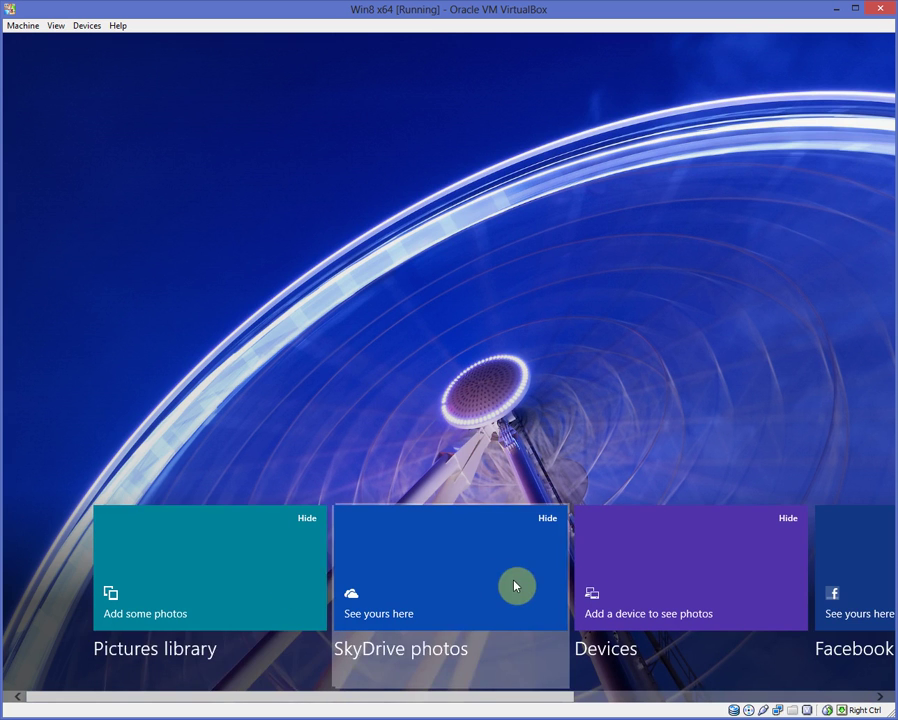
{"action": "scroll", "coordinate": [522, 584], "scroll_direction": "down", "scroll_amount": 2}
{"action": "scroll", "coordinate": [522, 584], "scroll_direction": "down", "scroll_amount": 3}
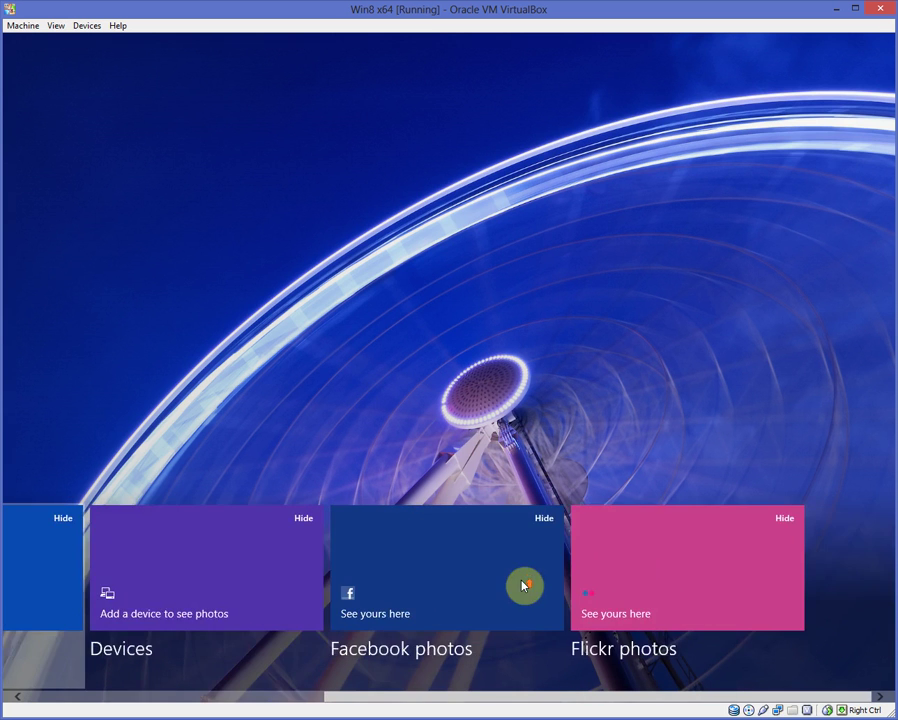
{"action": "scroll", "coordinate": [520, 582], "scroll_direction": "up", "scroll_amount": 5}
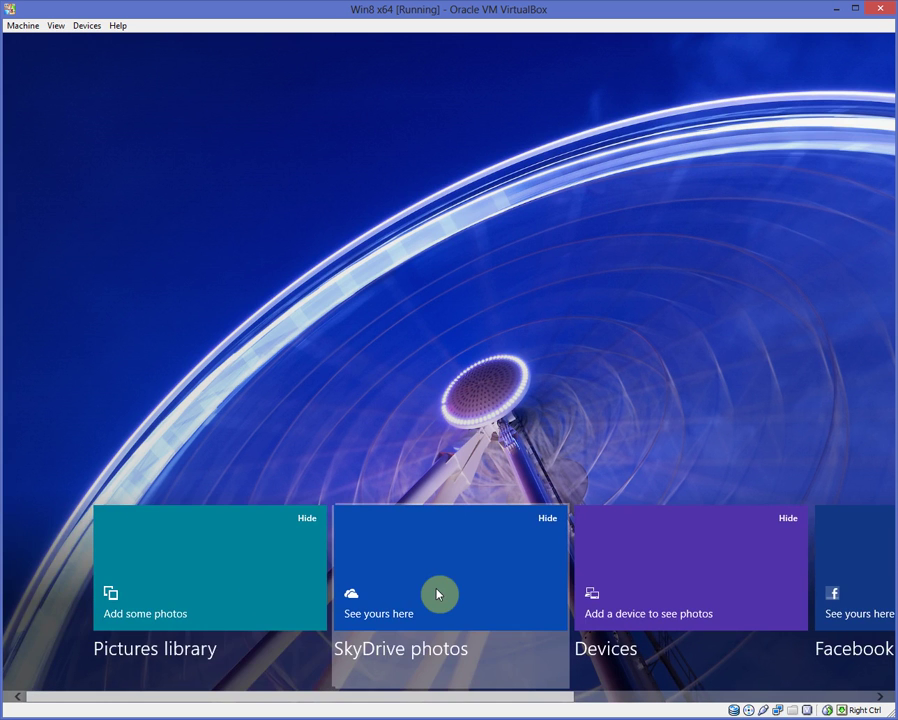
{"action": "scroll", "coordinate": [436, 594], "scroll_direction": "down", "scroll_amount": 1}
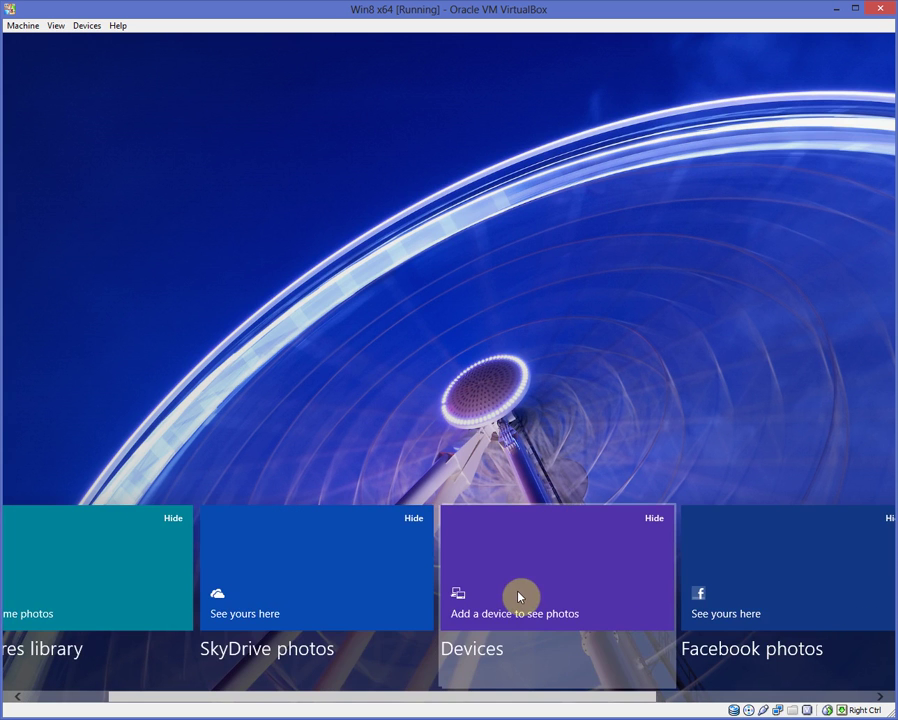
{"action": "scroll", "coordinate": [516, 594], "scroll_direction": "down", "scroll_amount": 1}
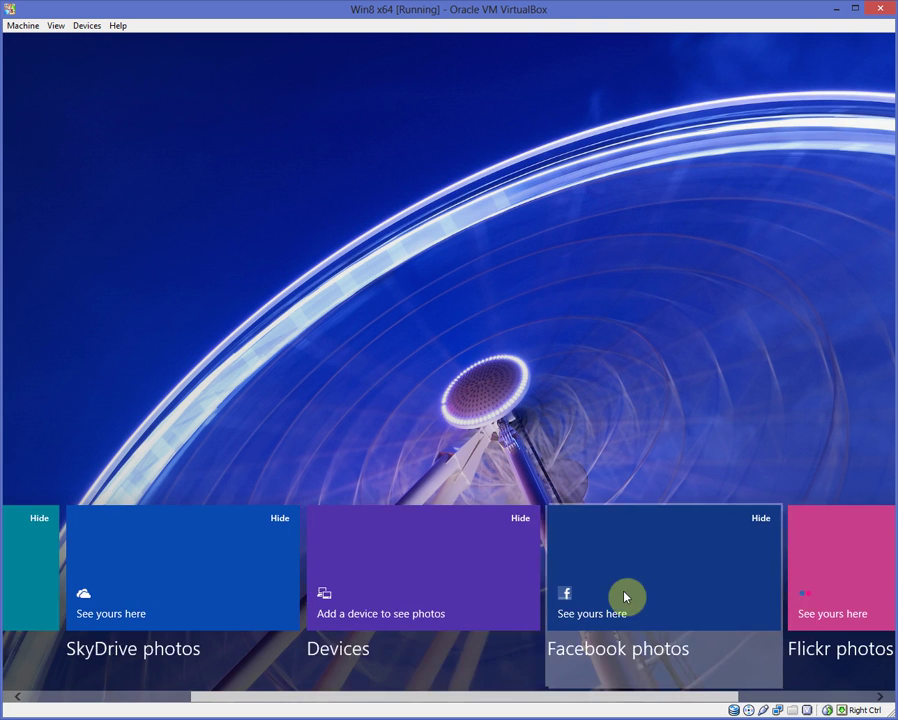
{"action": "scroll", "coordinate": [650, 596], "scroll_direction": "down", "scroll_amount": 1}
{"action": "scroll", "coordinate": [495, 420], "scroll_direction": "up", "scroll_amount": 2}
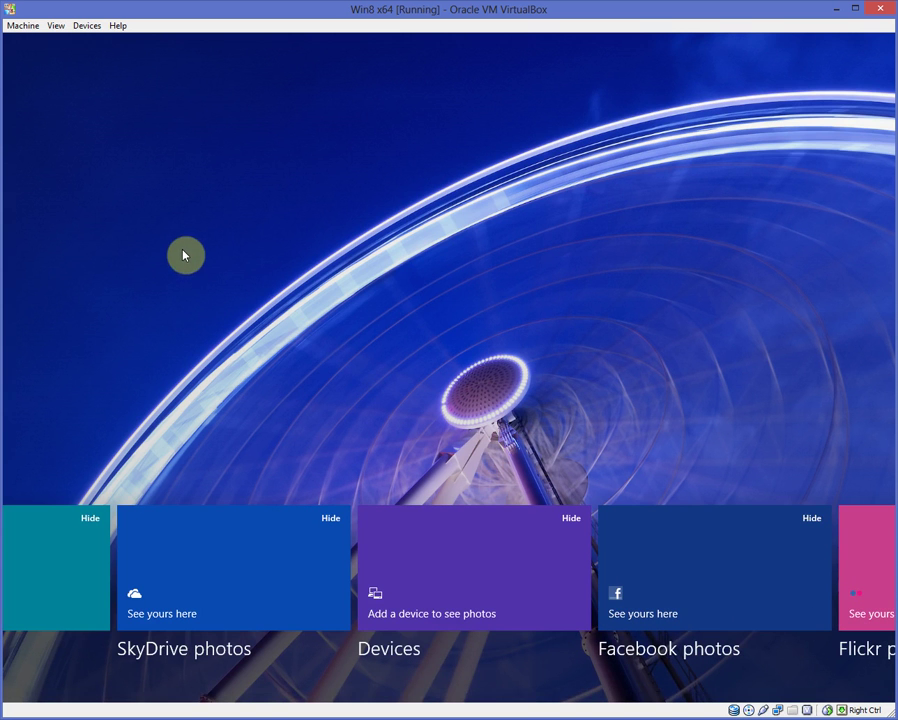
Reveal the Photos app's command bar and dismiss it again.
{"action": "right_click", "coordinate": [230, 262]}
{"action": "right_click", "coordinate": [255, 275]}
{"action": "right_click", "coordinate": [255, 275]}
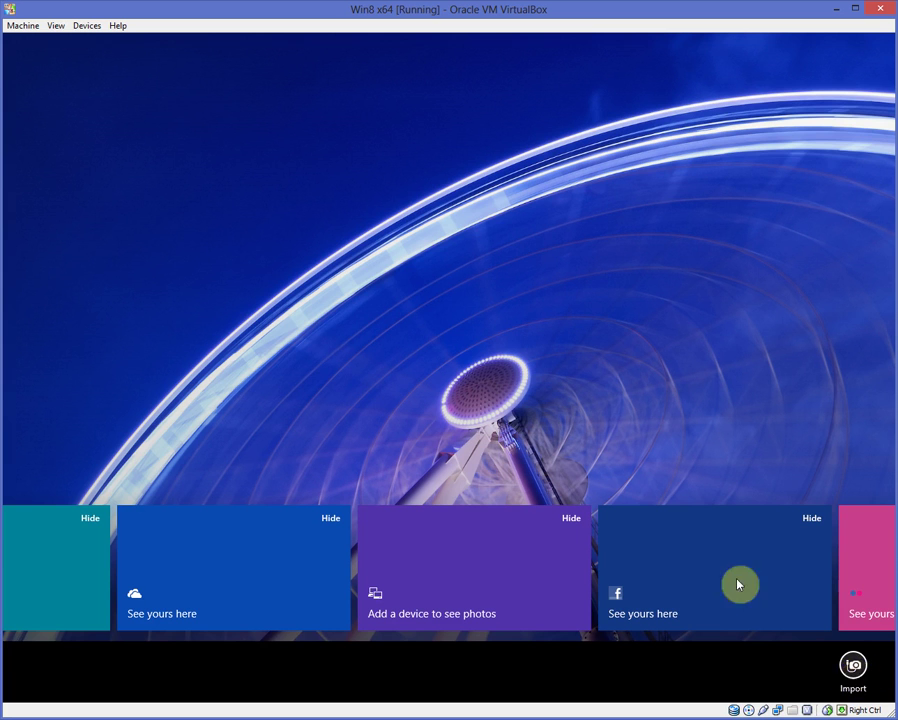
{"action": "left_click", "coordinate": [484, 390]}
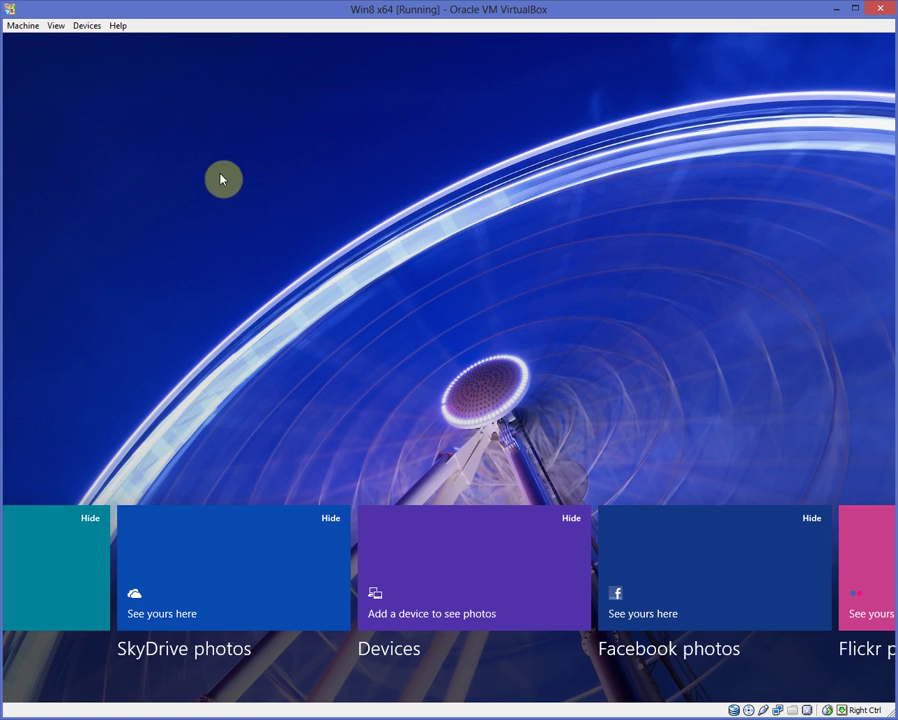
Switch from Photos to the desktop and close the Photos app through the running-apps switcher.
{"action": "left_click", "coordinate": [12, 27]}
{"action": "left_click", "coordinate": [30, 42]}
{"action": "left_click", "coordinate": [14, 46]}
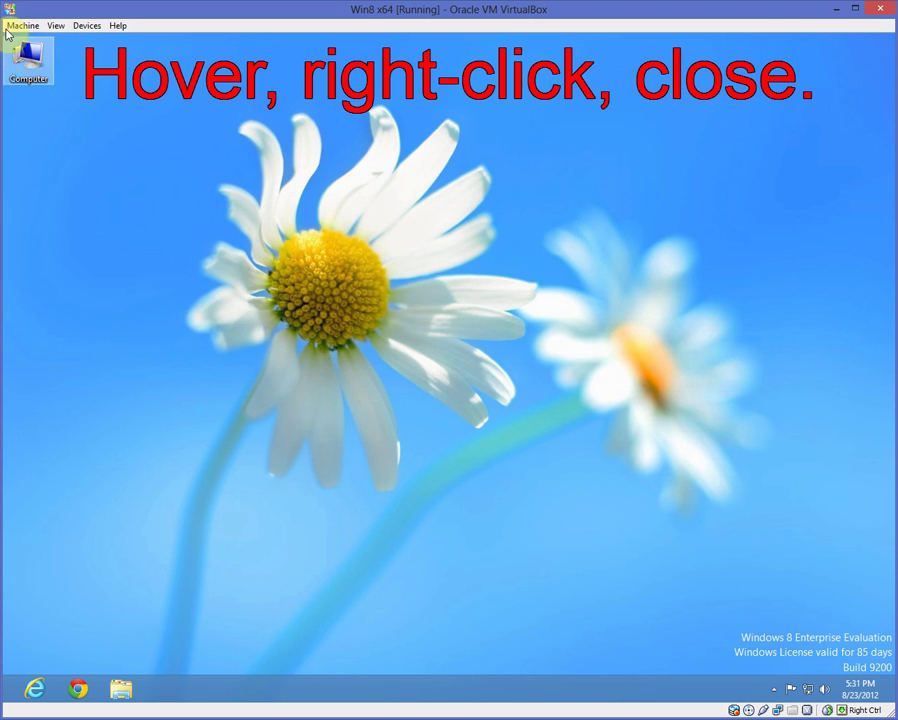
{"action": "right_click", "coordinate": [14, 46]}
{"action": "left_click", "coordinate": [60, 47]}
Reopen Photos from the Start screen, close it with the pull-down gesture, and open the desktop.
{"action": "key", "text": "super"}
{"action": "left_click", "coordinate": [258, 574]}
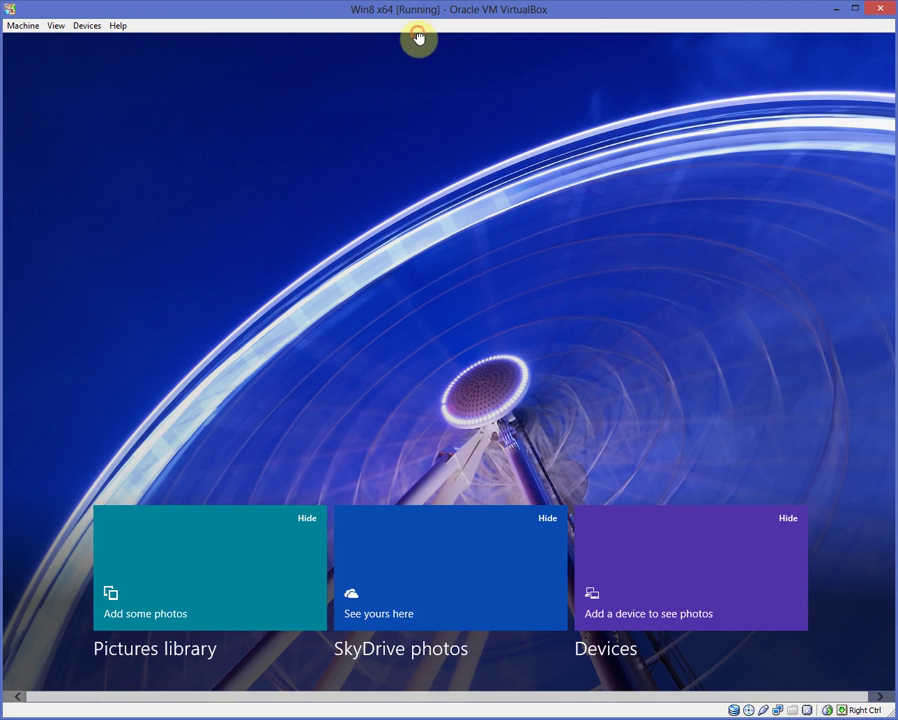
{"action": "left_click_drag", "start_coordinate": [418, 38], "coordinate": [418, 712]}
{"action": "left_click", "coordinate": [212, 509]}
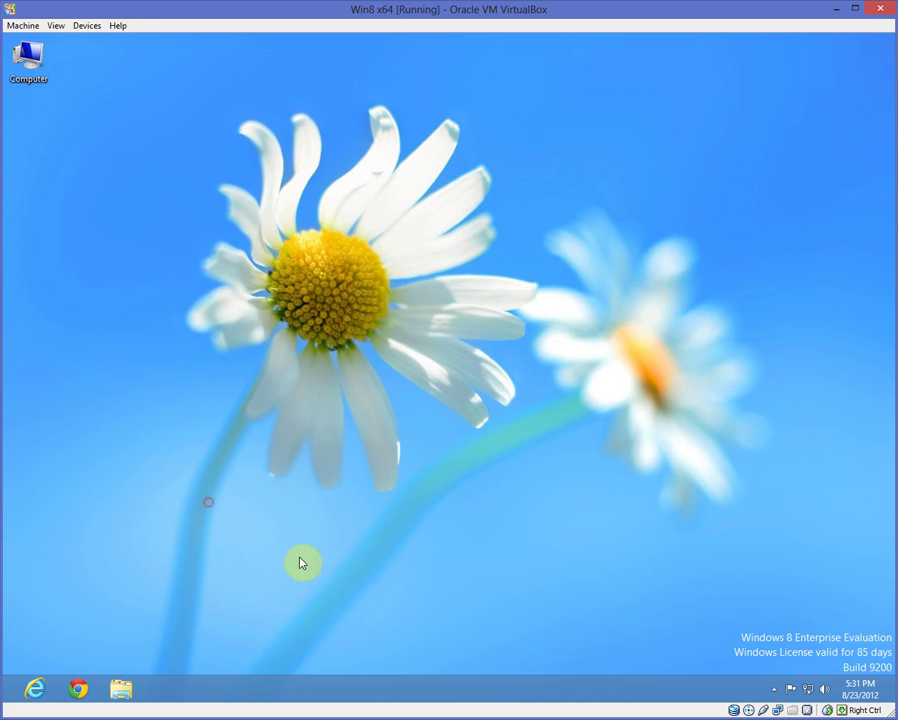
Return to the Start screen and make the Photos, Desktop and Weather tiles smaller.
{"action": "key", "text": "super"}
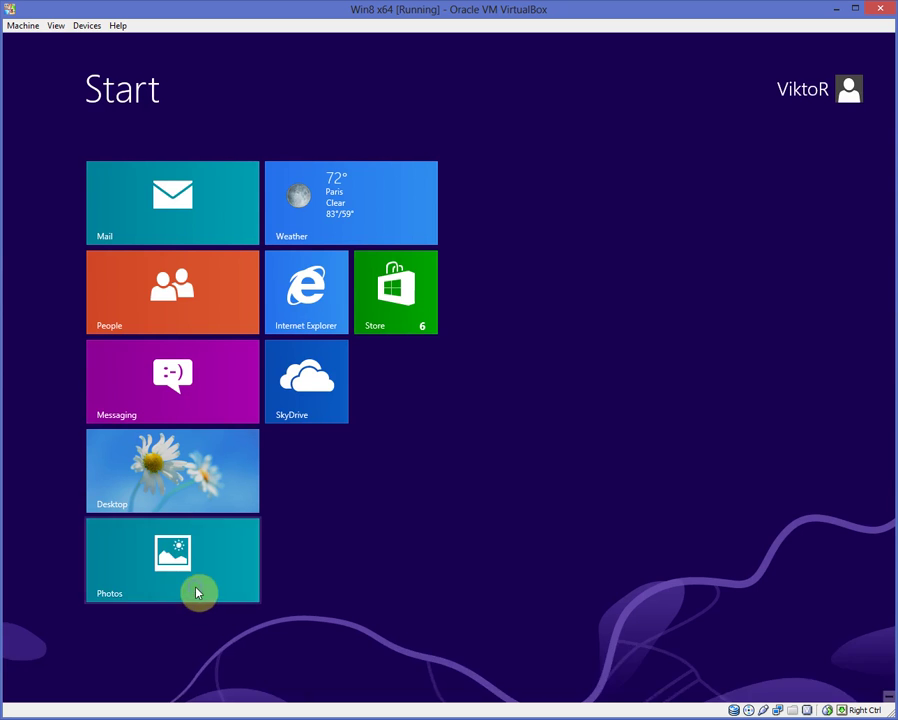
{"action": "right_click", "coordinate": [196, 592]}
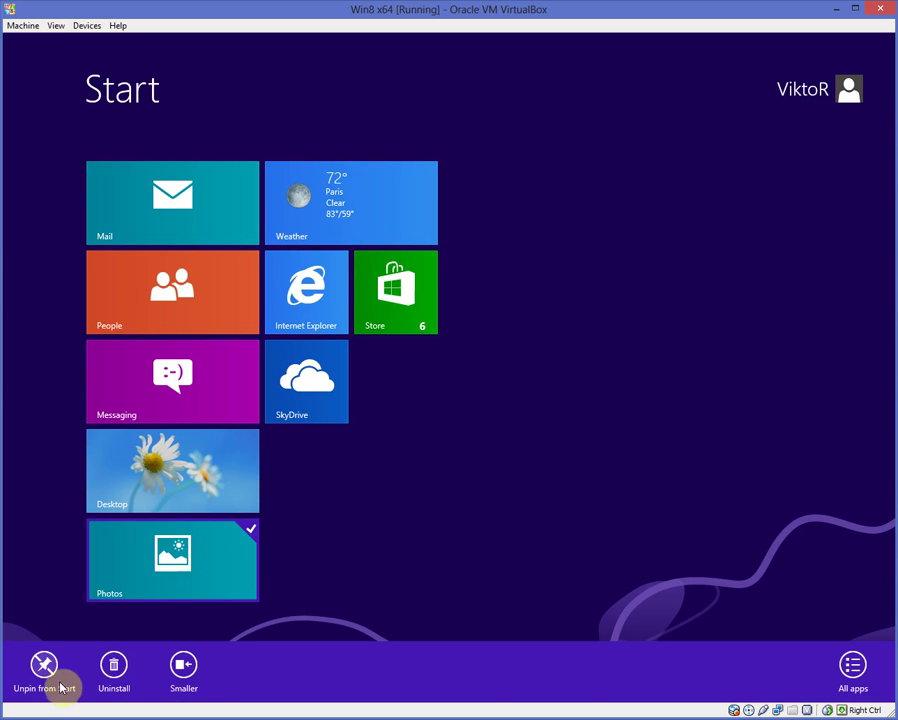
{"action": "left_click", "coordinate": [180, 670]}
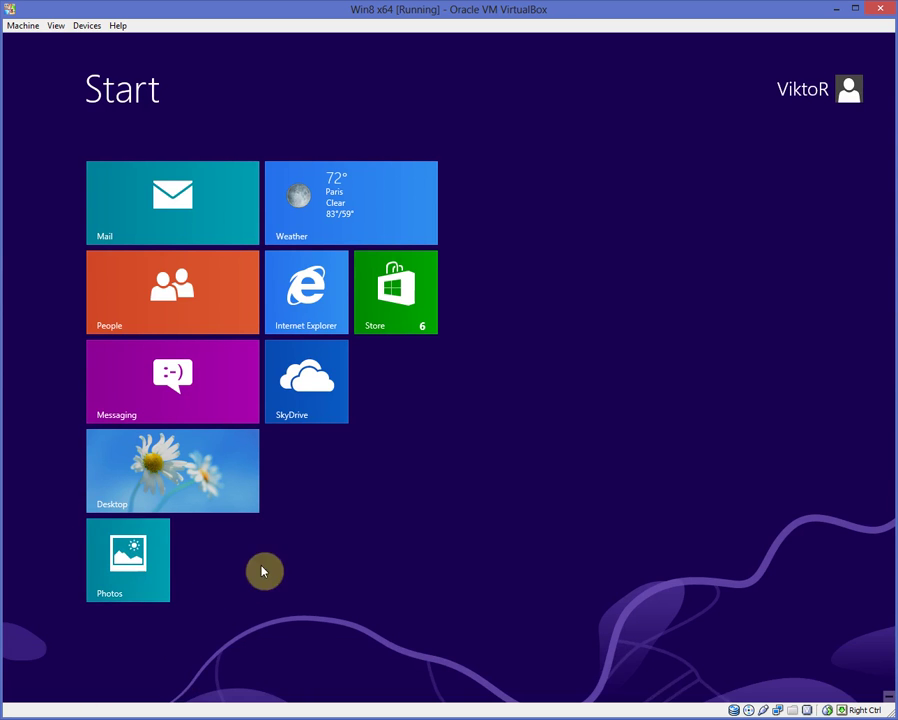
{"action": "right_click", "coordinate": [220, 480]}
{"action": "left_click", "coordinate": [114, 672]}
{"action": "right_click", "coordinate": [180, 555]}
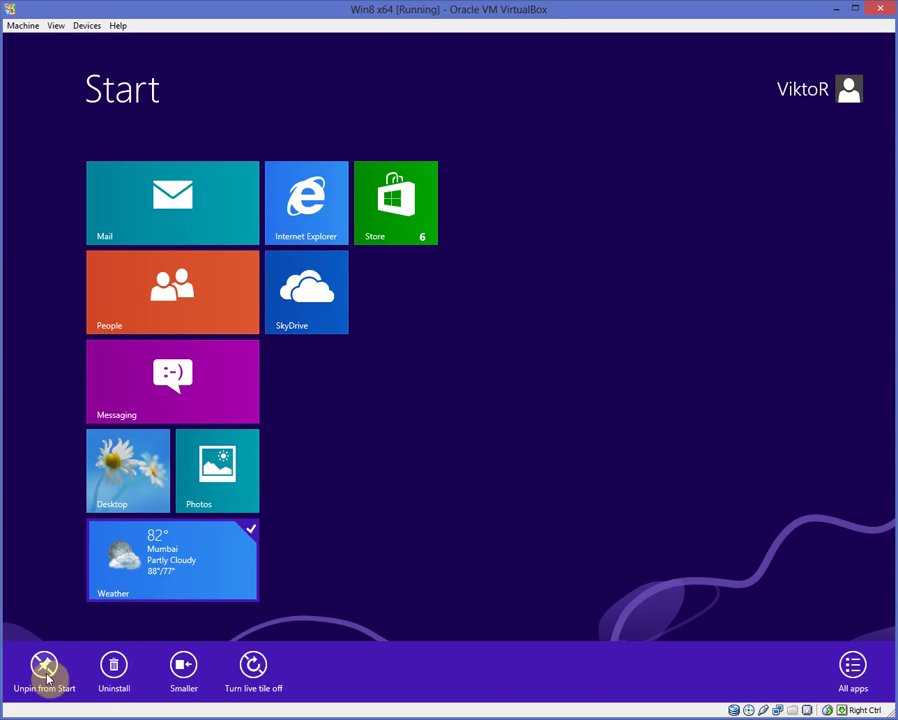
{"action": "left_click", "coordinate": [185, 670]}
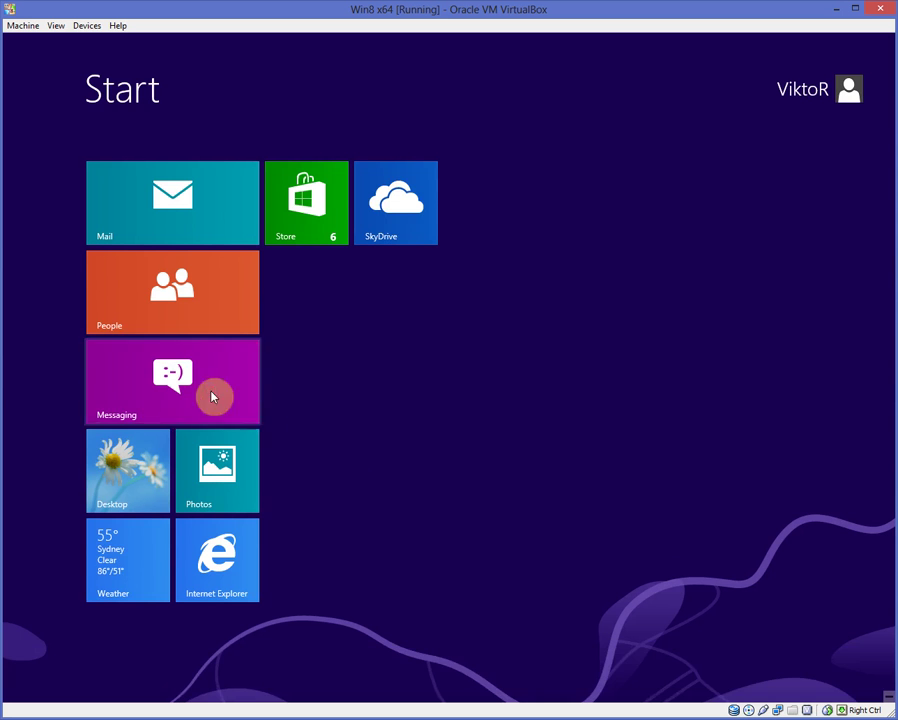
Make the Messaging, People and Mail tiles smaller.
{"action": "right_click", "coordinate": [212, 397]}
{"action": "left_click", "coordinate": [190, 672]}
{"action": "right_click", "coordinate": [192, 312]}
{"action": "left_click", "coordinate": [188, 666]}
{"action": "right_click", "coordinate": [182, 226]}
{"action": "left_click", "coordinate": [180, 662]}
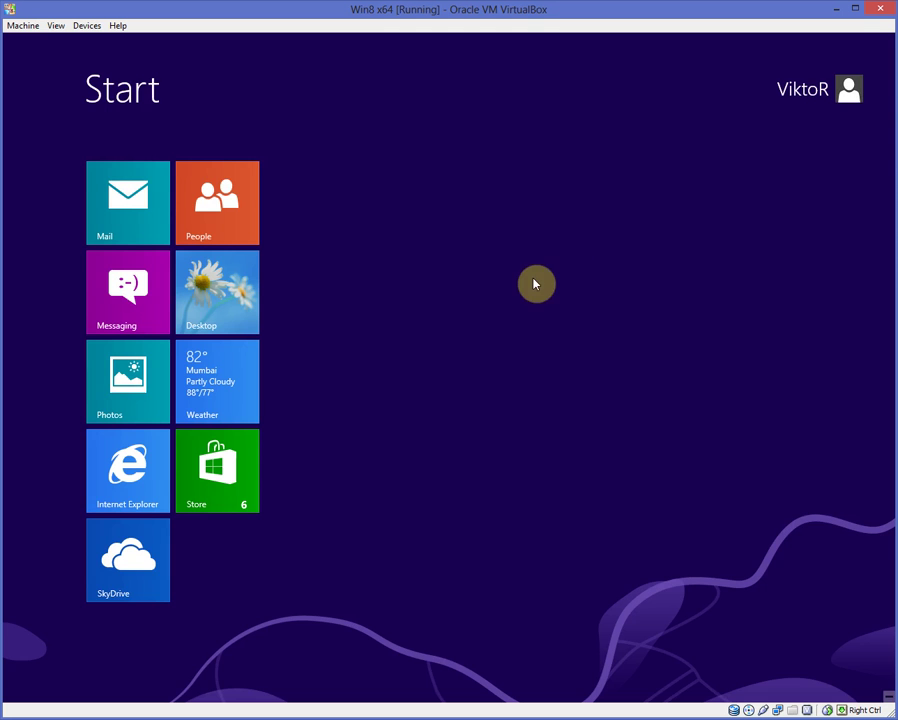
Switch between Start and the desktop, close the desktop with the pull-down gesture, and reopen it from its tile.
{"action": "key", "text": "super"}
{"action": "key", "text": "super"}
{"action": "key", "text": "super"}
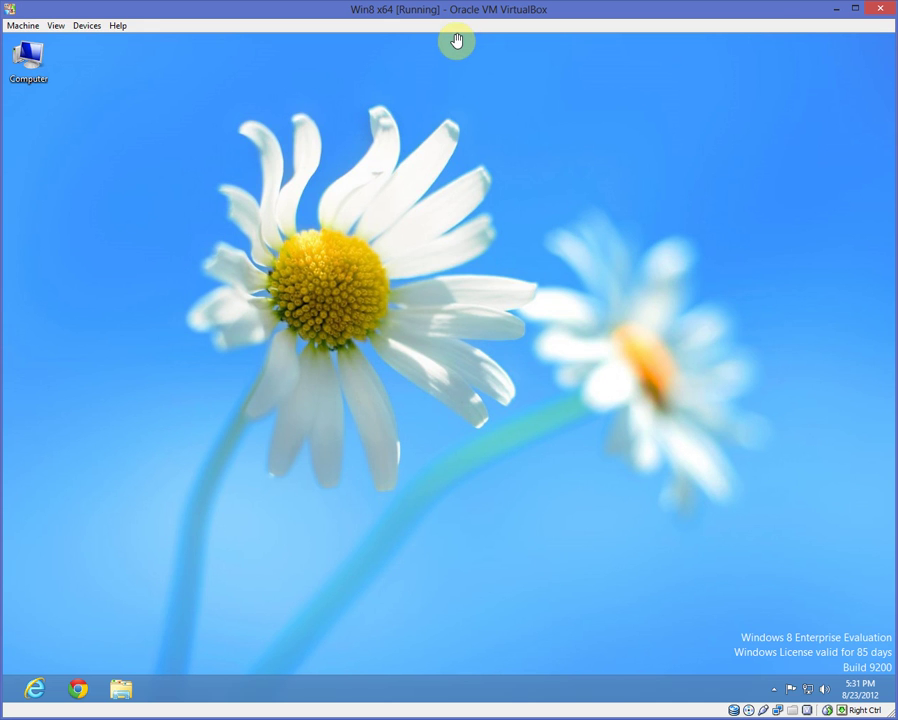
{"action": "left_click_drag", "start_coordinate": [456, 40], "coordinate": [457, 690]}
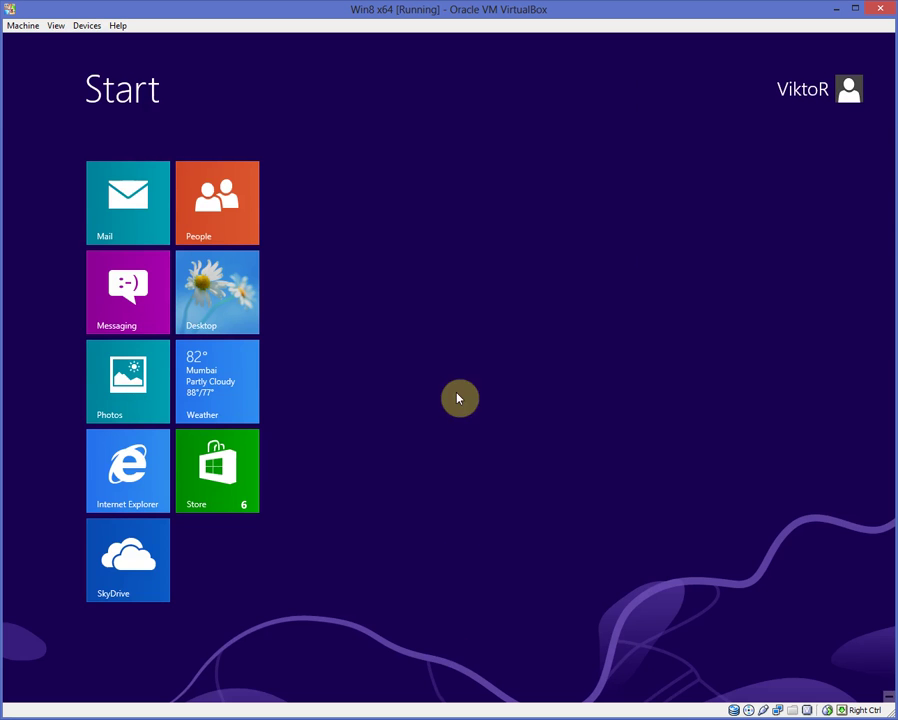
{"action": "left_click", "coordinate": [252, 313]}
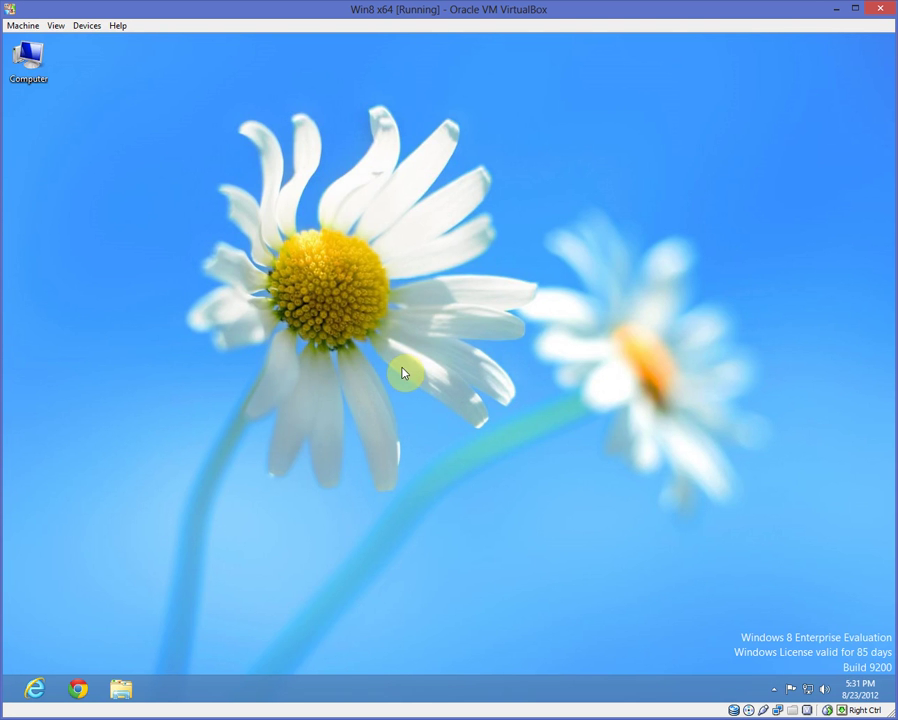
Open the app search and then the file search from the Start screen, leaving each without a query.
{"action": "key", "text": "super"}
{"action": "key", "text": "super"}
{"action": "key", "text": "super+q"}
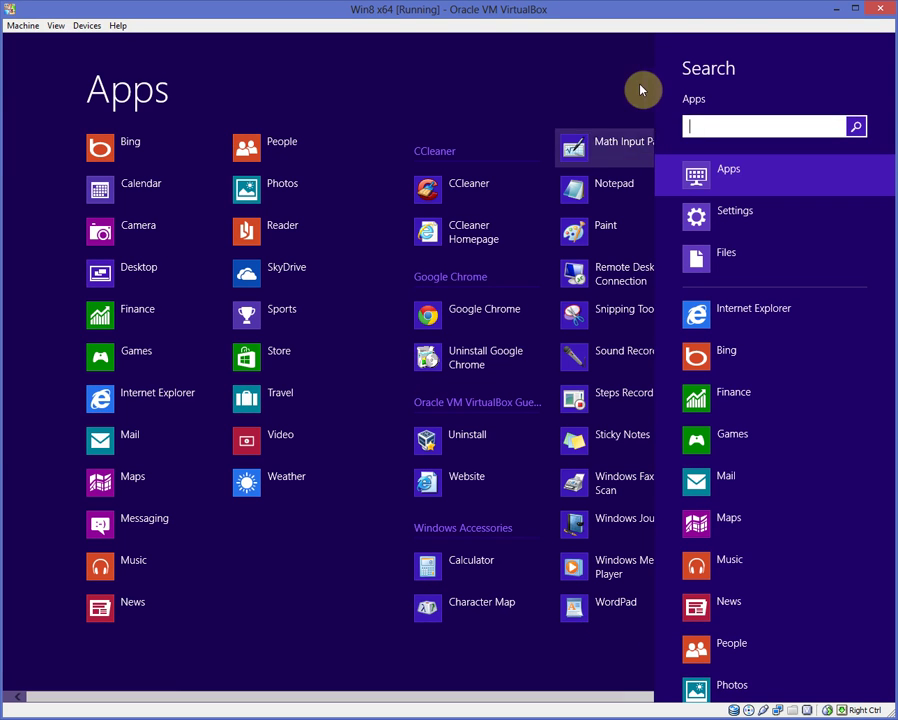
{"action": "key", "text": "super"}
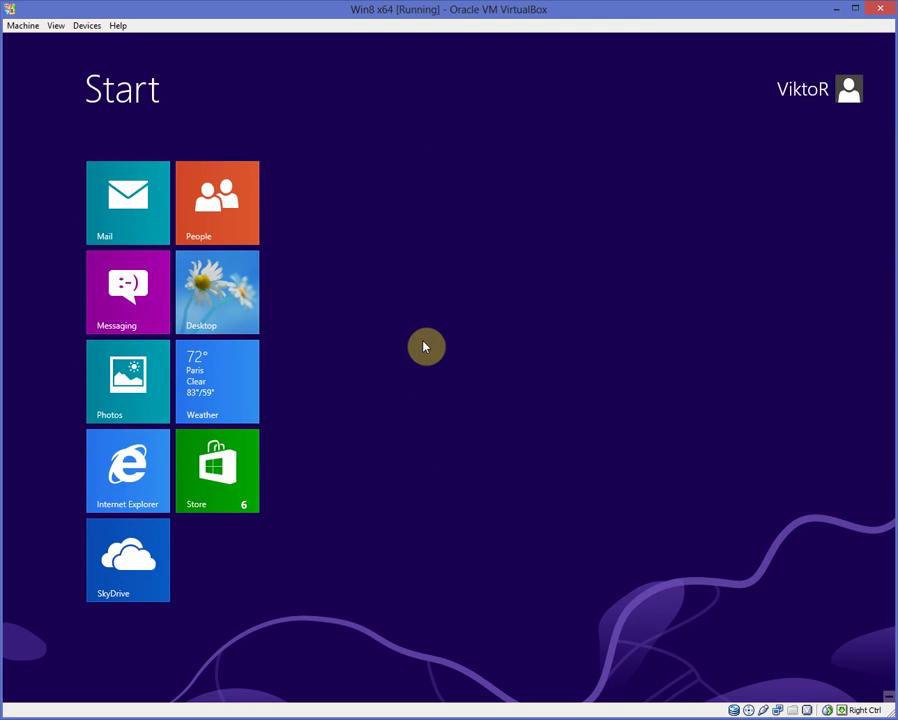
{"action": "key", "text": "super+f"}
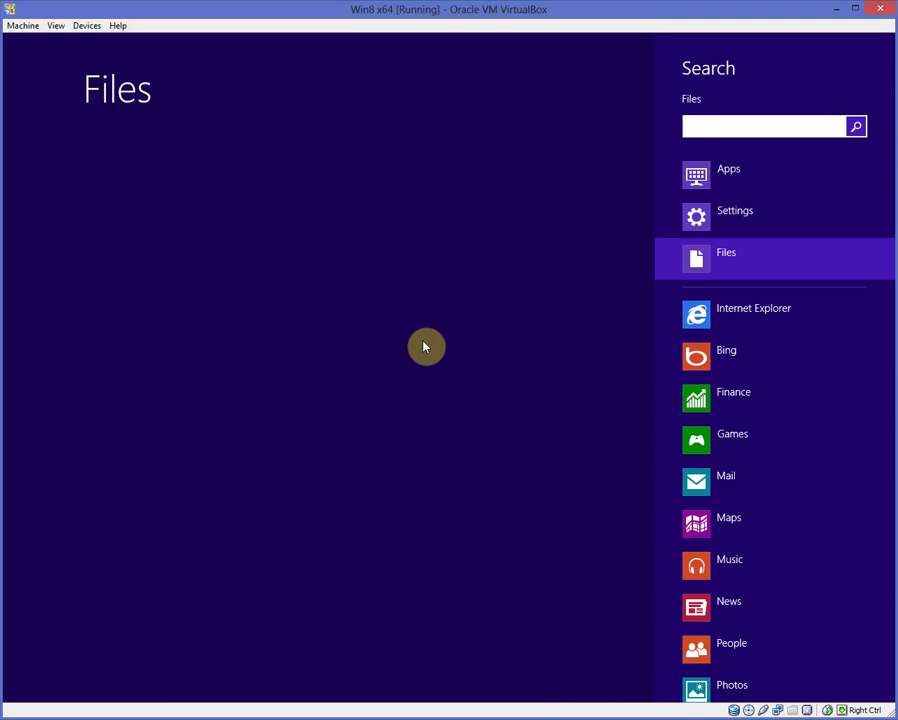
{"action": "key", "text": "Escape"}
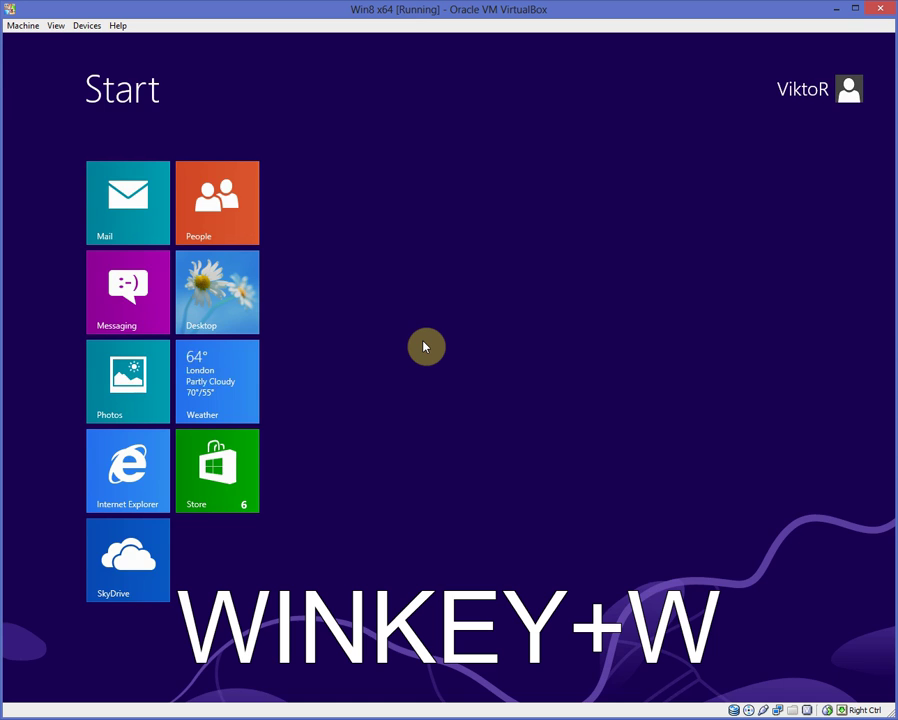
Search the system settings for "power".
{"action": "key", "text": "super+w"}
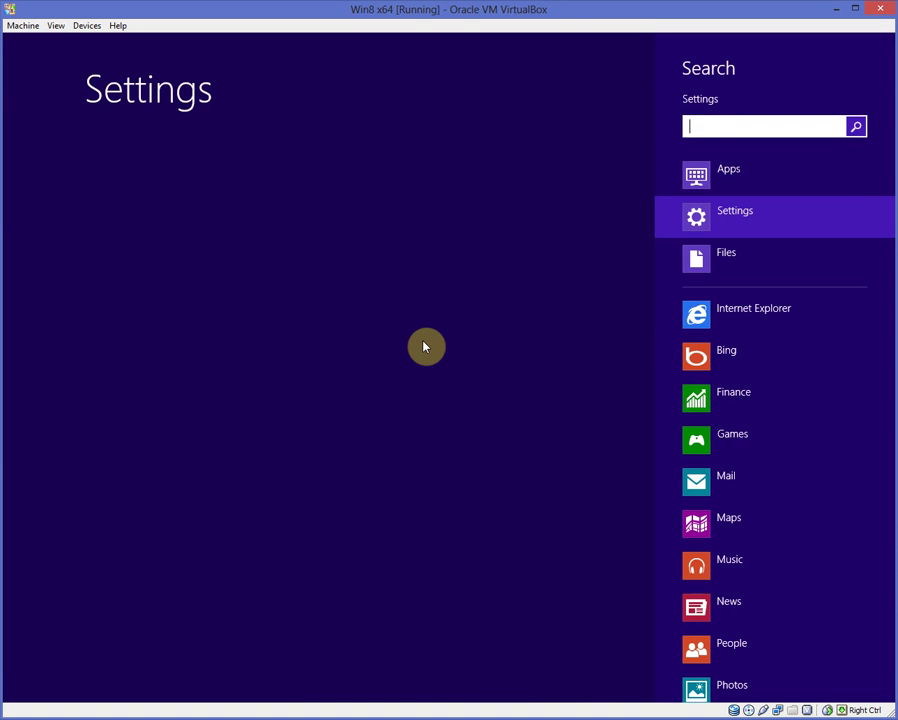
{"action": "type", "text": "power"}
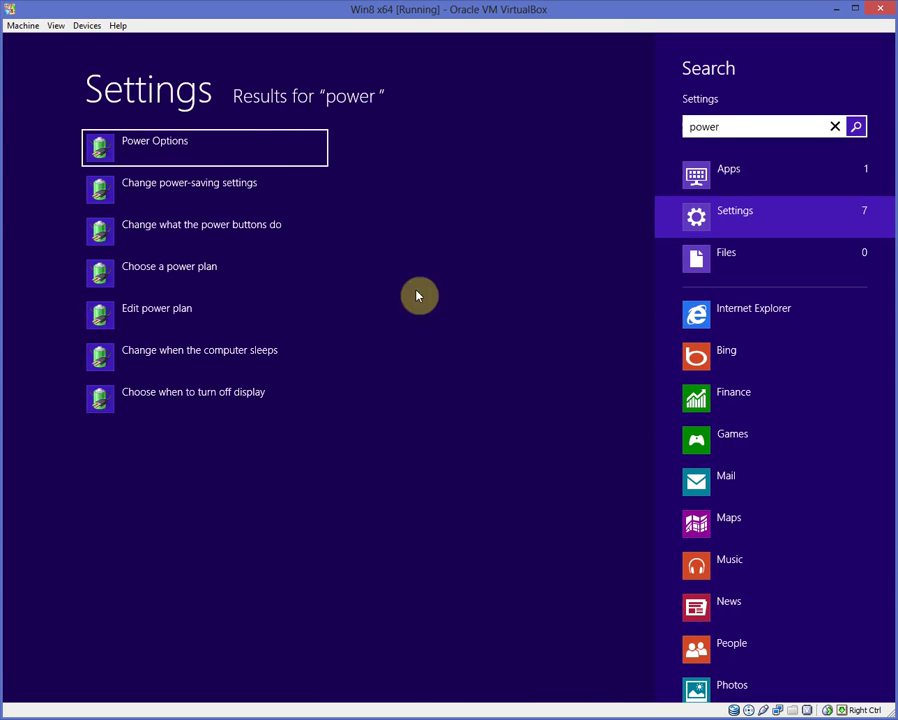
Open Power Options from the settings results, expand the additional power plans, and close the window.
{"action": "left_click", "coordinate": [212, 146]}
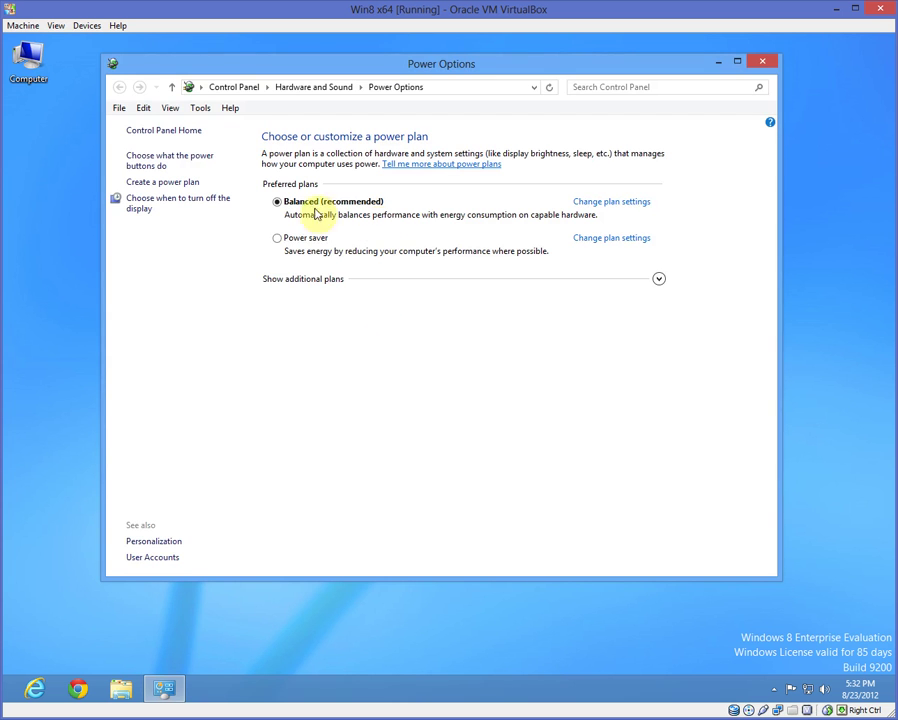
{"action": "left_click", "coordinate": [324, 283]}
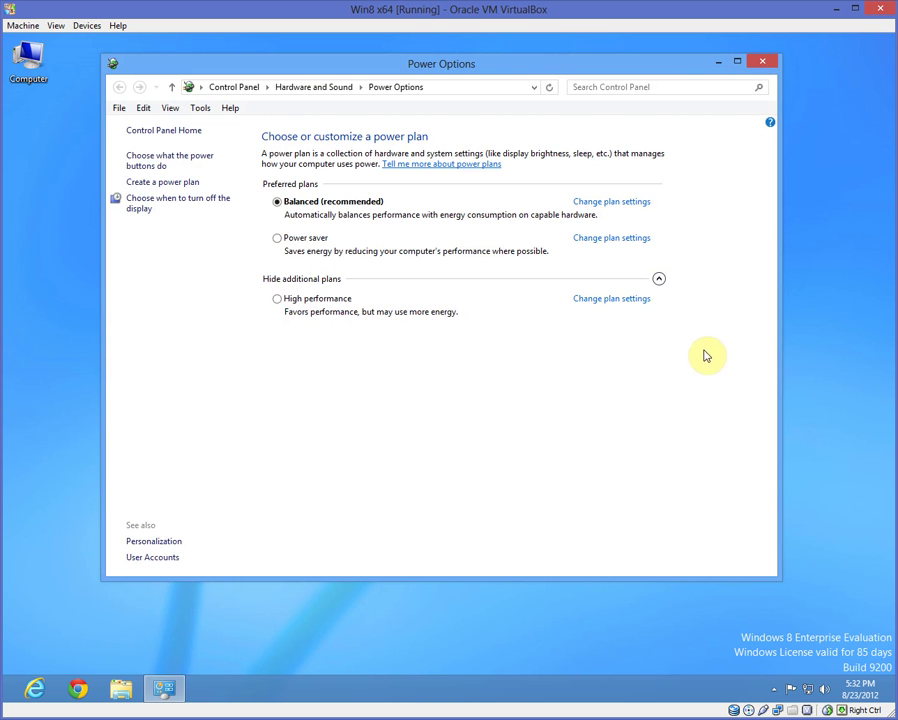
{"action": "left_click", "coordinate": [765, 64]}
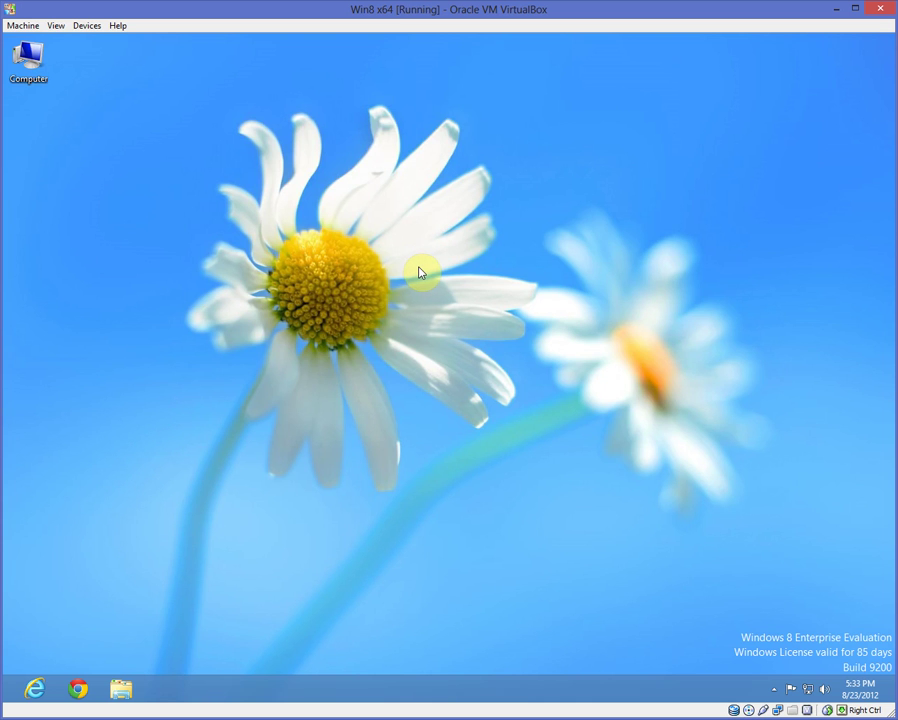
Open the app, settings and file searches in turn without a query, and return to the desktop from its tile.
{"action": "key", "text": "super+q"}
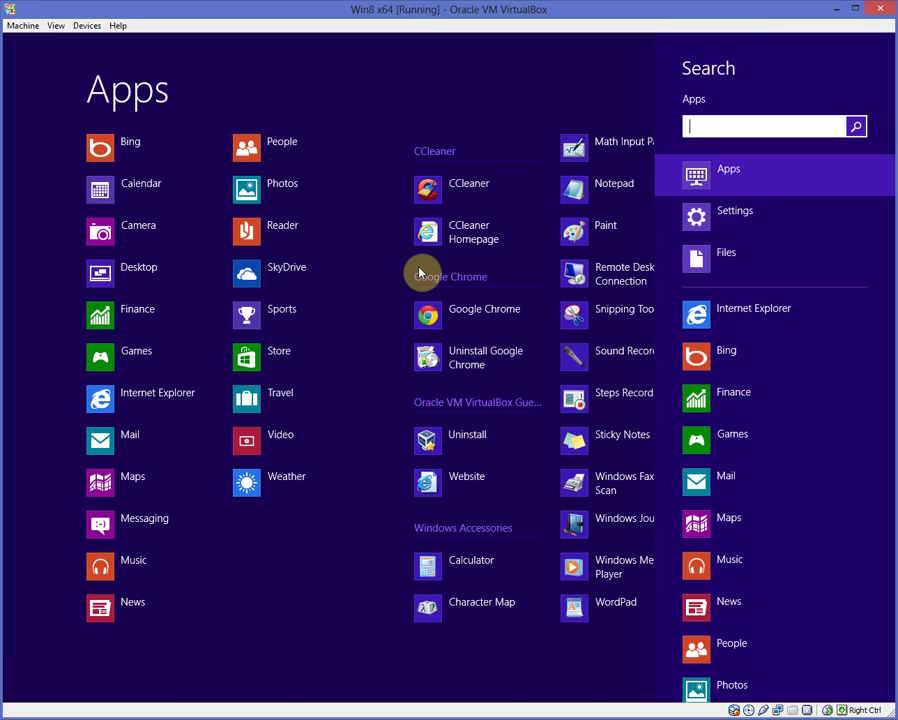
{"action": "key", "text": "super"}
{"action": "key", "text": "super+w"}
{"action": "key", "text": "super"}
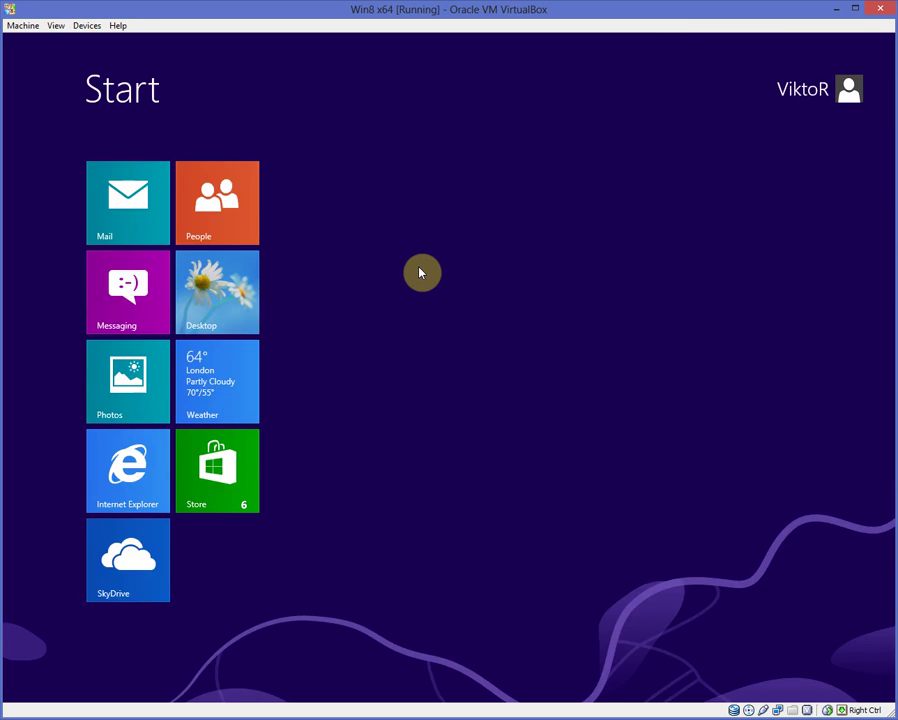
{"action": "key", "text": "super+f"}
{"action": "key", "text": "super"}
{"action": "left_click", "coordinate": [202, 317]}
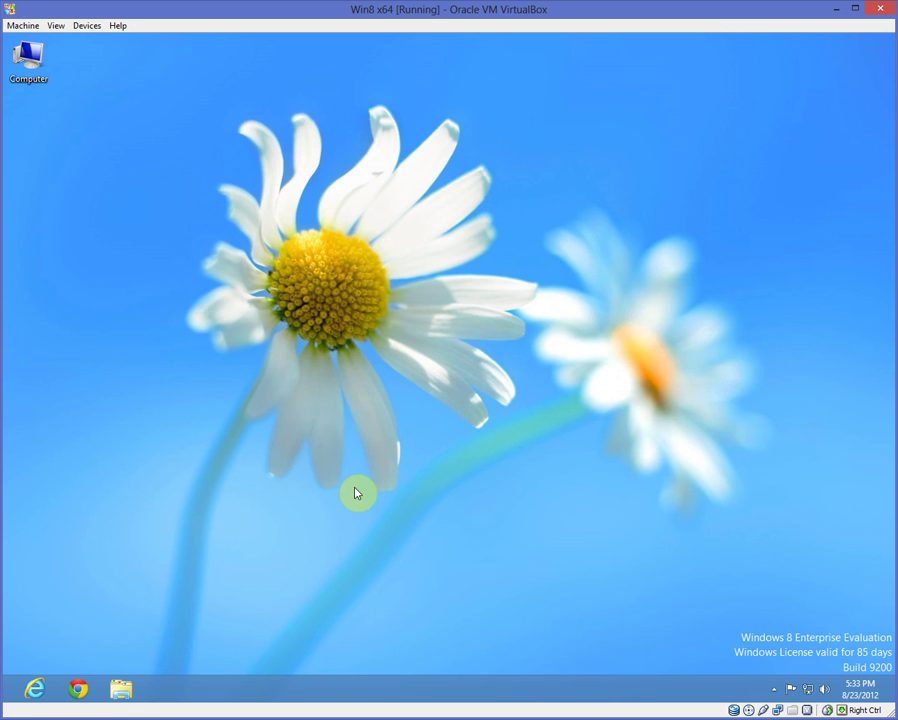
Try to search Bing for "avidemux" from the Start screen, and return to Start.
{"action": "key", "text": "super"}
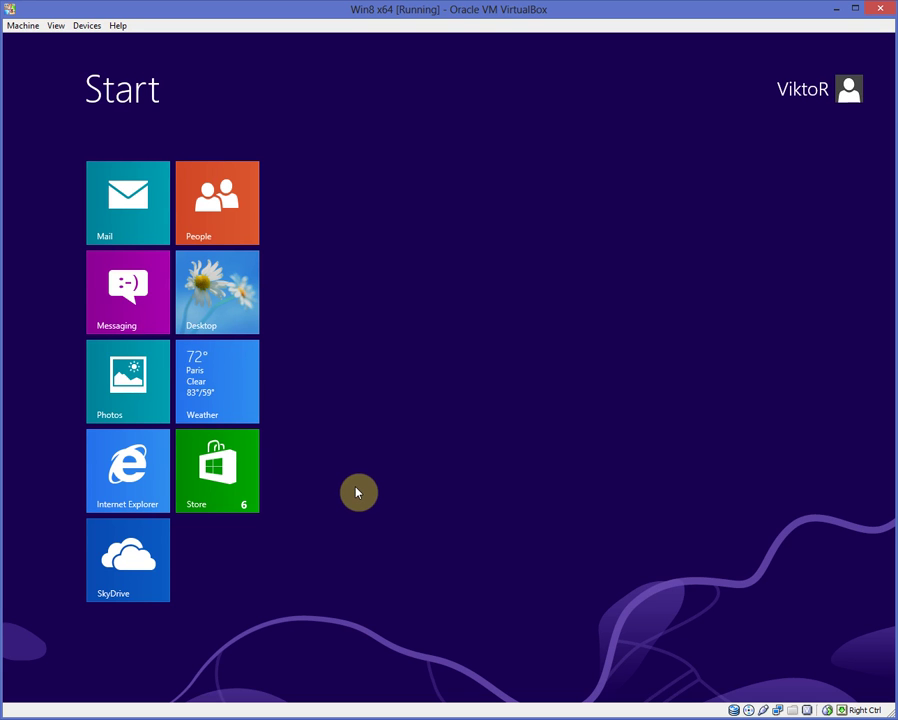
{"action": "type", "text": "avidemux"}
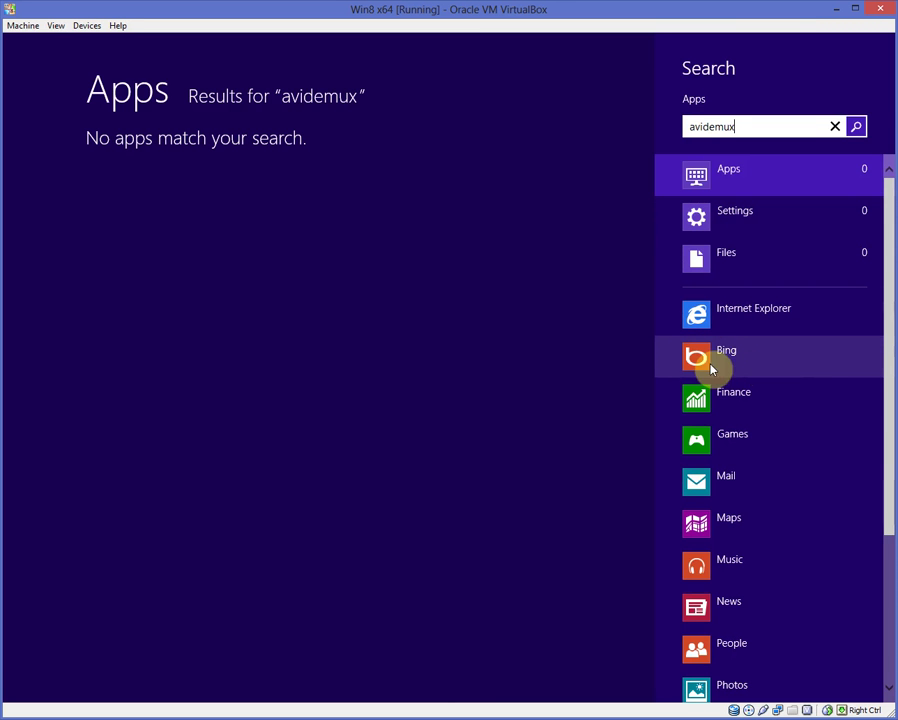
{"action": "left_click", "coordinate": [757, 369]}
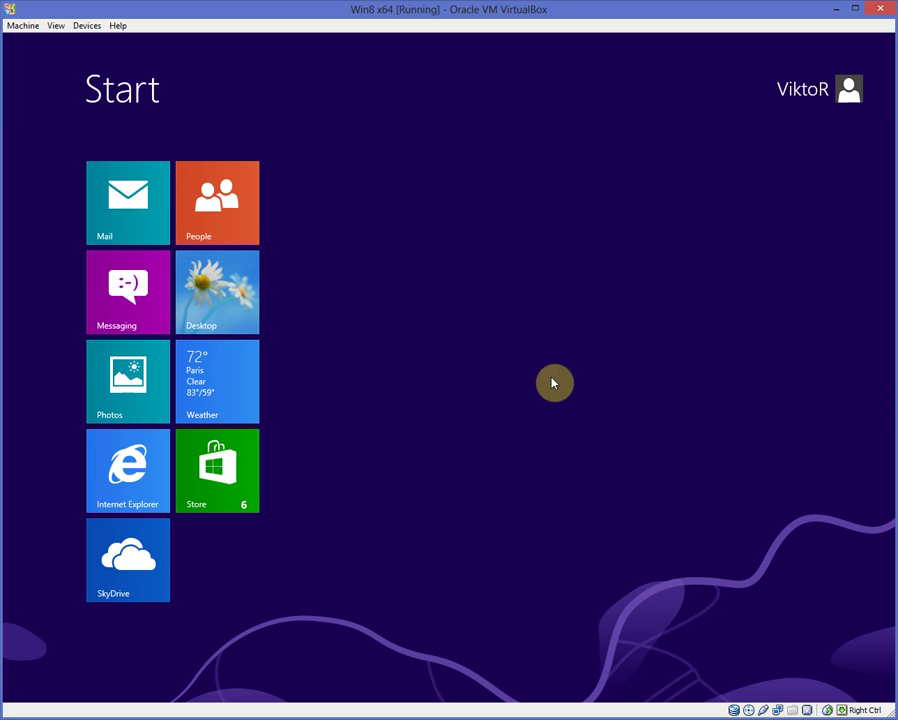
{"action": "mouse_move", "coordinate": [12, 47]}
{"action": "left_click", "coordinate": [20, 56]}
{"action": "key", "text": "super"}
{"action": "key", "text": "super"}
{"action": "key", "text": "super"}
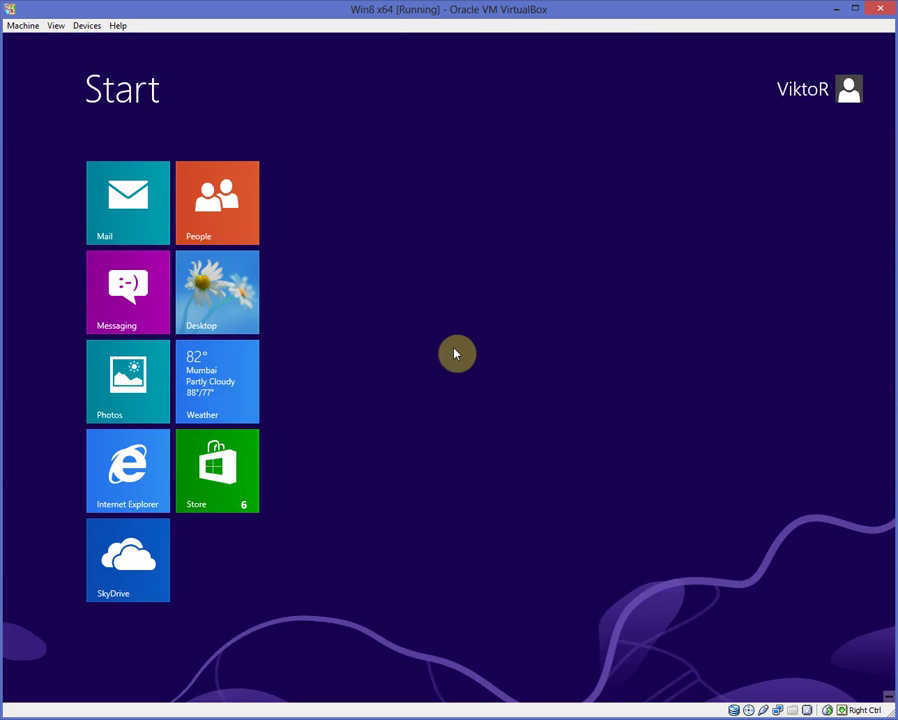
Search for "avidemux" in Bing and open the Avidemux main page at avidemux.sourceforge.net.
{"action": "key", "text": "super+q"}
{"action": "type", "text": "avi"}
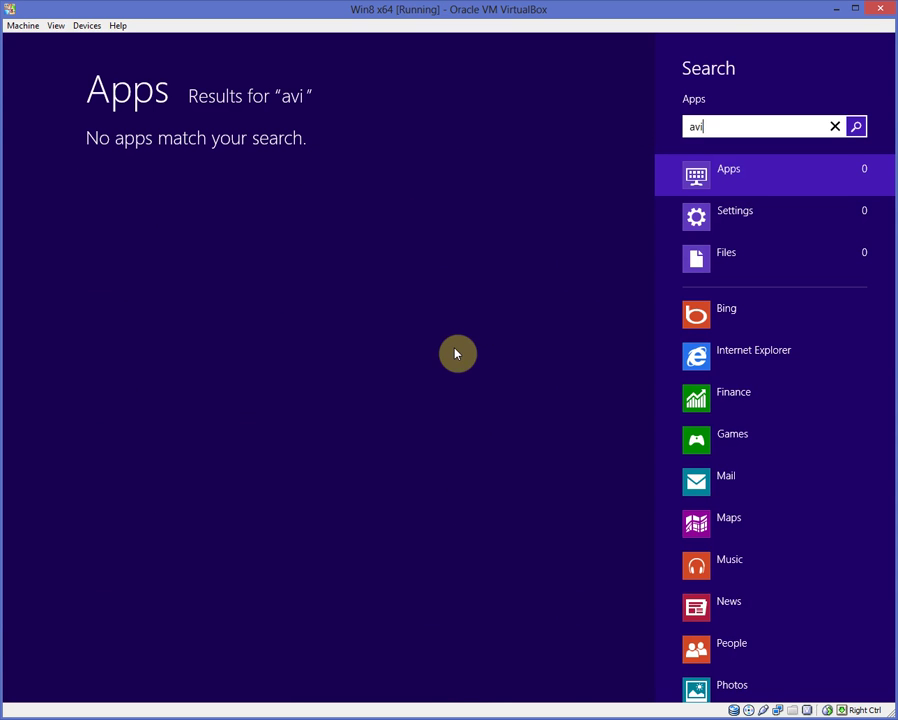
{"action": "type", "text": "demux"}
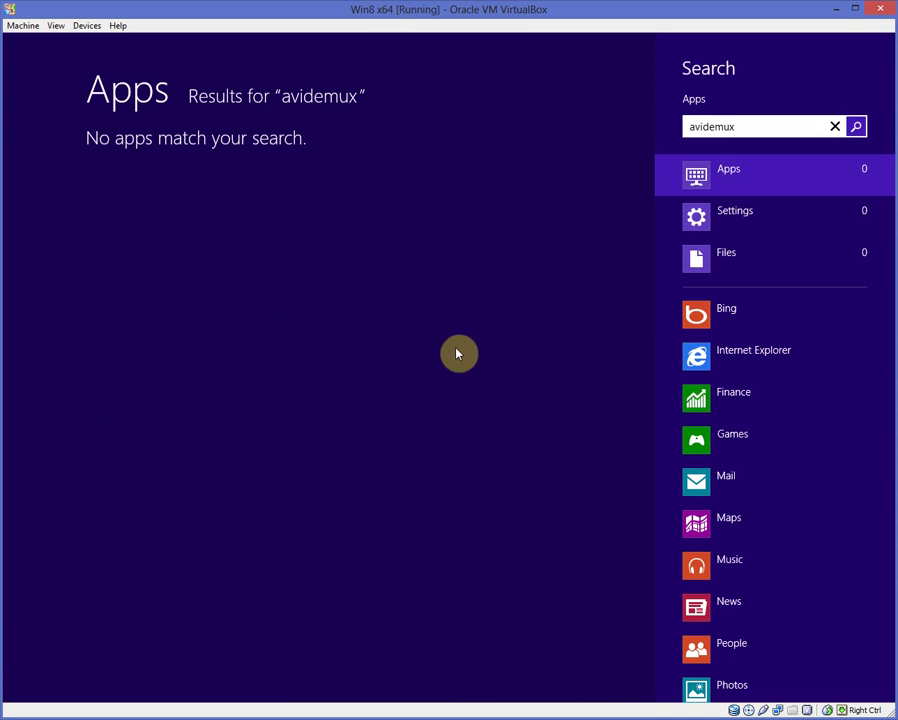
{"action": "left_click", "coordinate": [697, 316]}
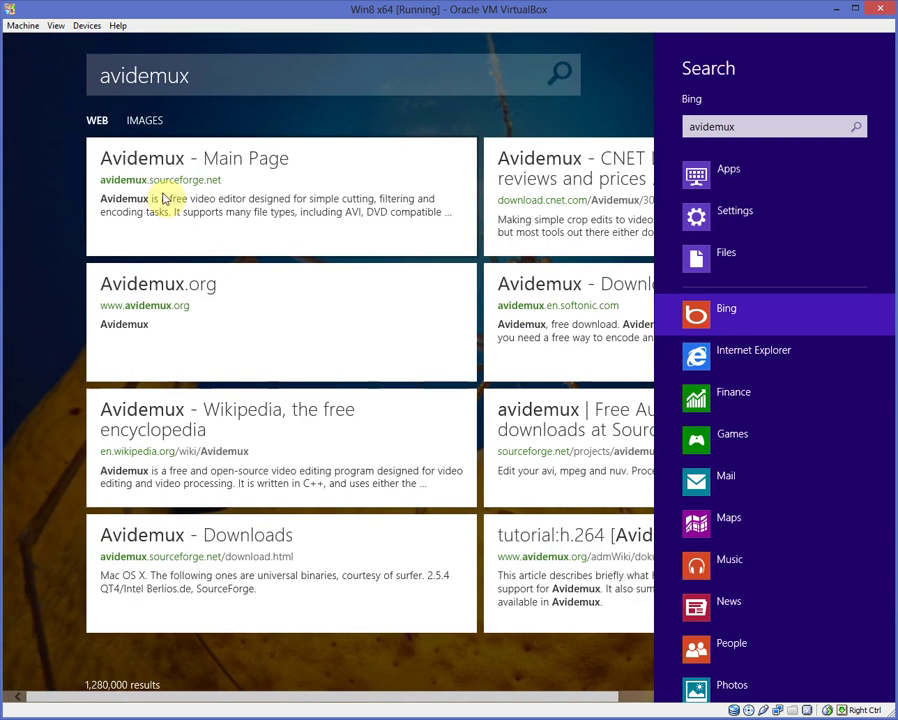
{"action": "left_click", "coordinate": [184, 182]}
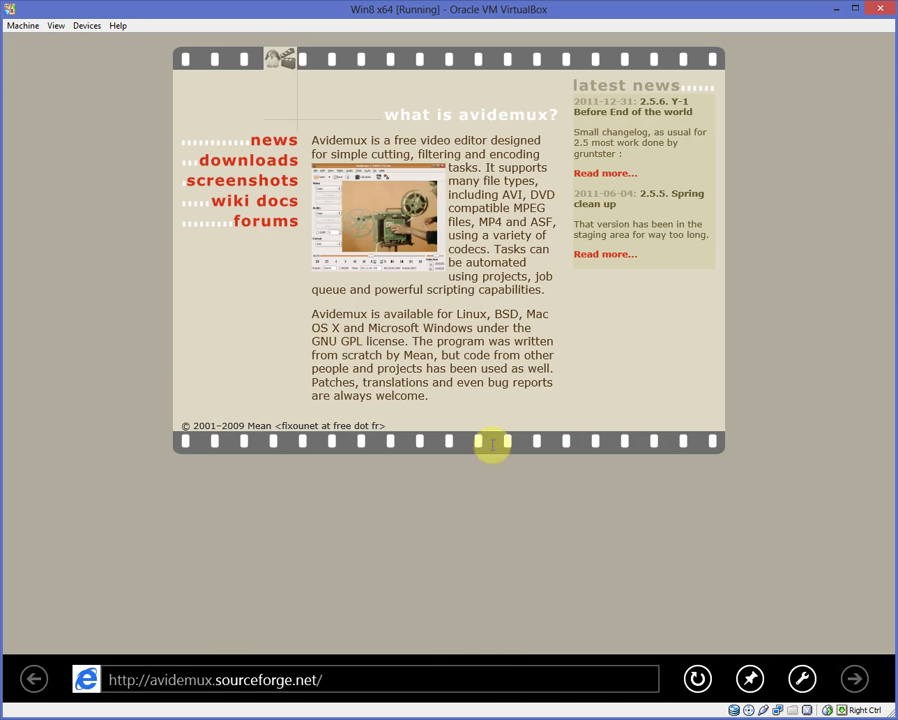
Display the browser's list of frequent sites and dismiss it, and toggle the overview of open tabs.
{"action": "left_click", "coordinate": [474, 670]}
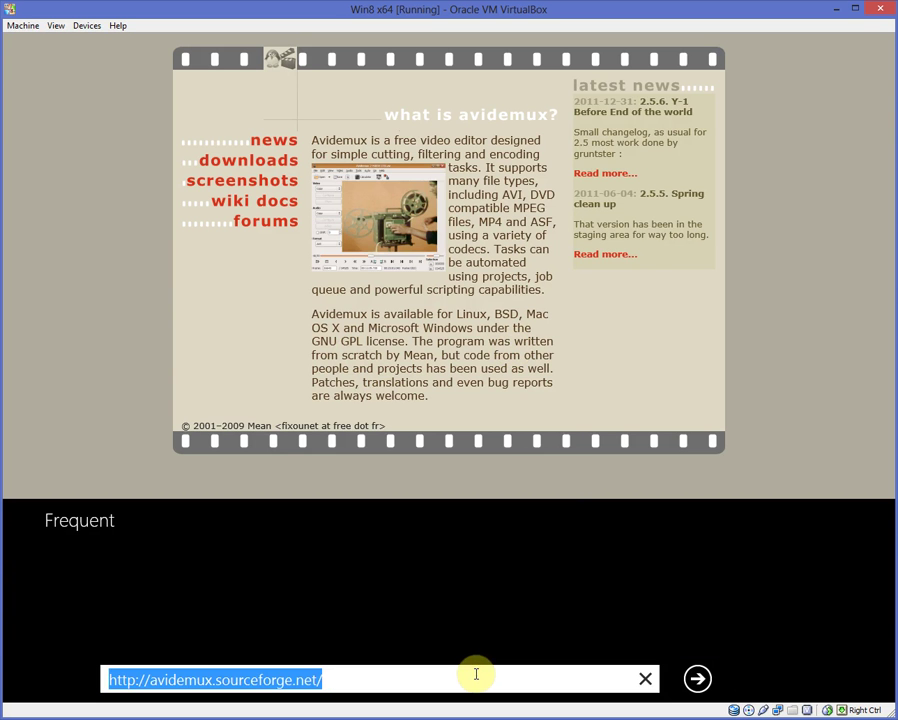
{"action": "left_click", "coordinate": [583, 398]}
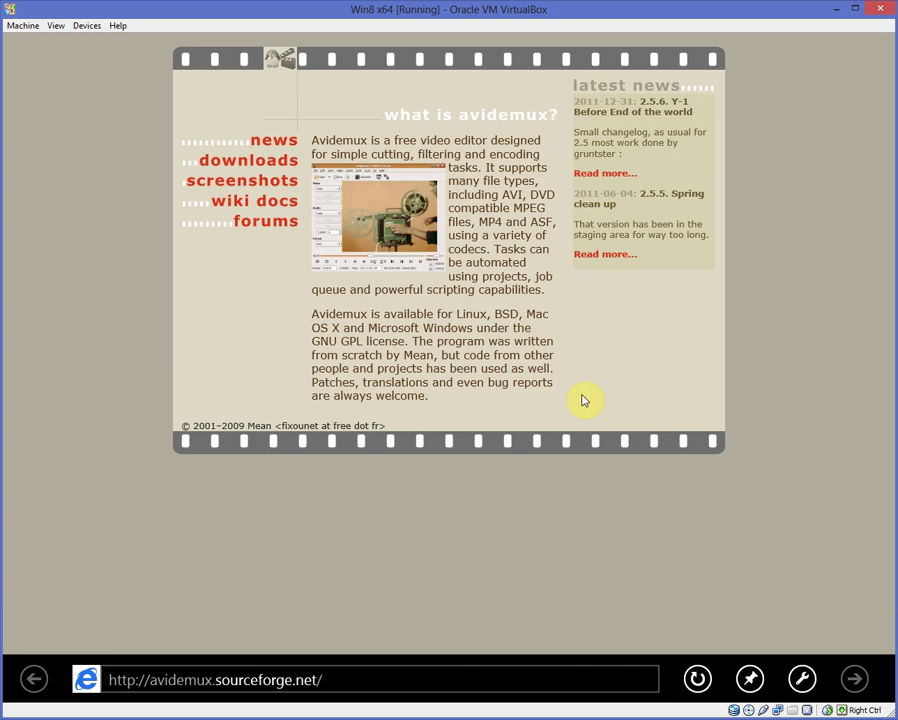
{"action": "right_click", "coordinate": [513, 560]}
{"action": "right_click", "coordinate": [513, 560]}
{"action": "right_click", "coordinate": [513, 560]}
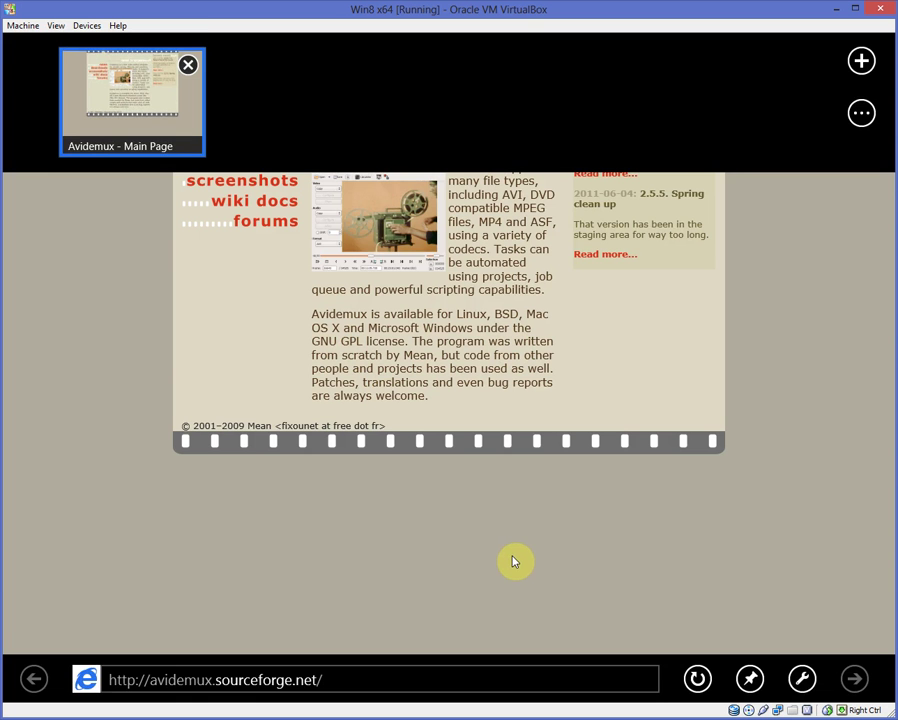
{"action": "right_click", "coordinate": [513, 560]}
{"action": "right_click", "coordinate": [513, 560]}
Open a new blank browser tab and switch back to the Avidemux main page tab.
{"action": "left_click", "coordinate": [860, 62]}
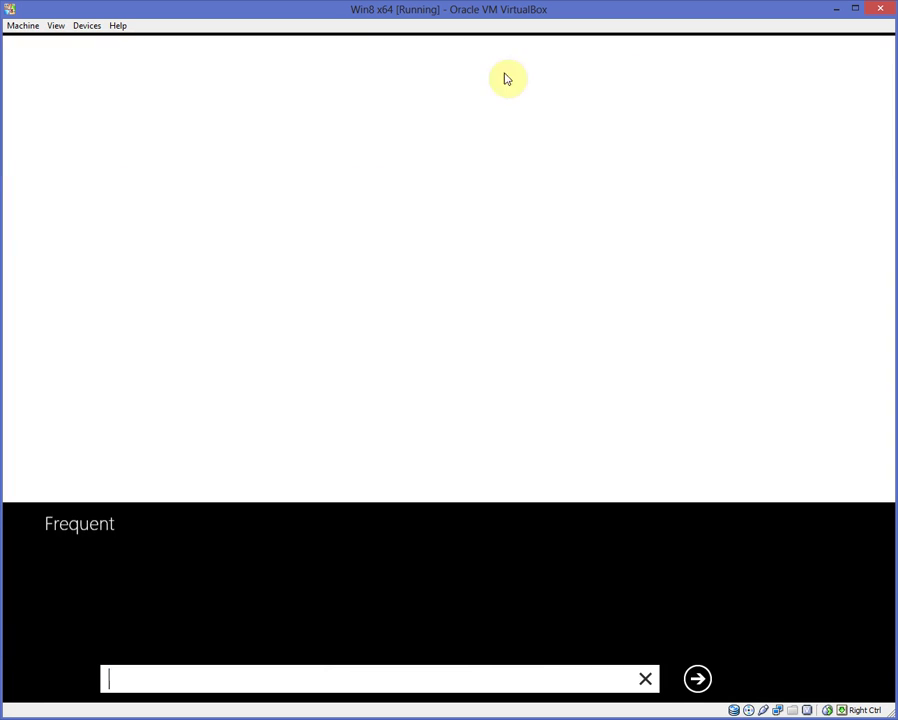
{"action": "right_click", "coordinate": [467, 316]}
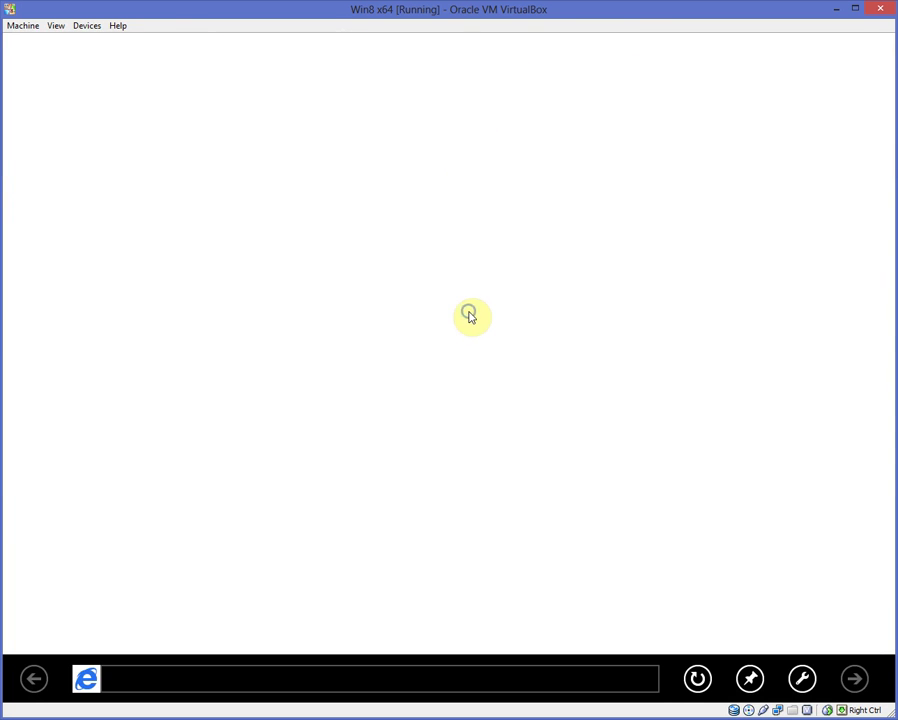
{"action": "left_click", "coordinate": [142, 102]}
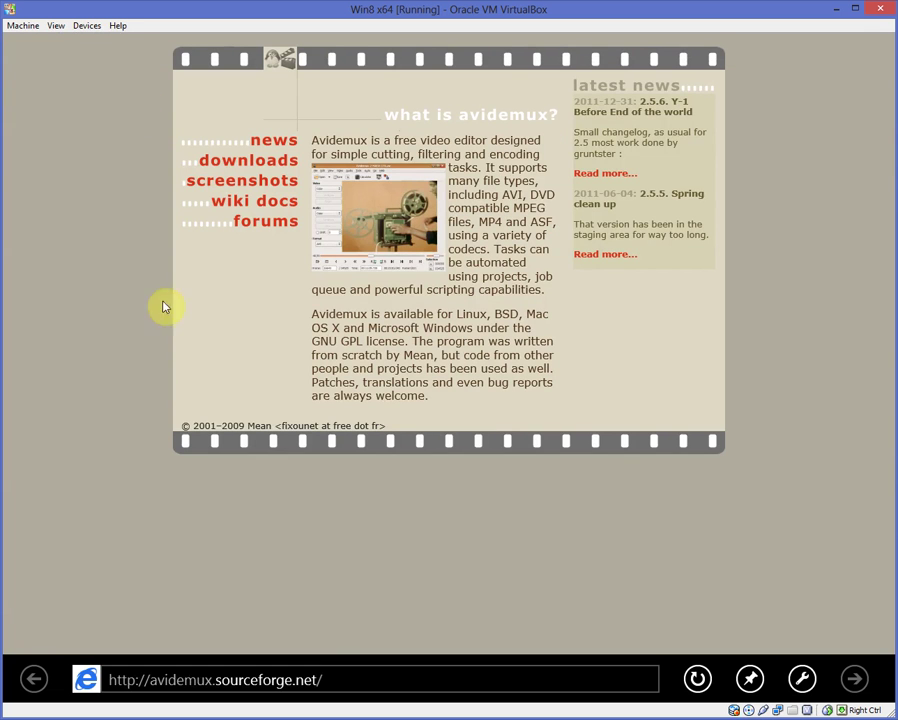
Show the cut and copy options for the page's web address and dismiss them without choosing either.
{"action": "right_click", "coordinate": [336, 681]}
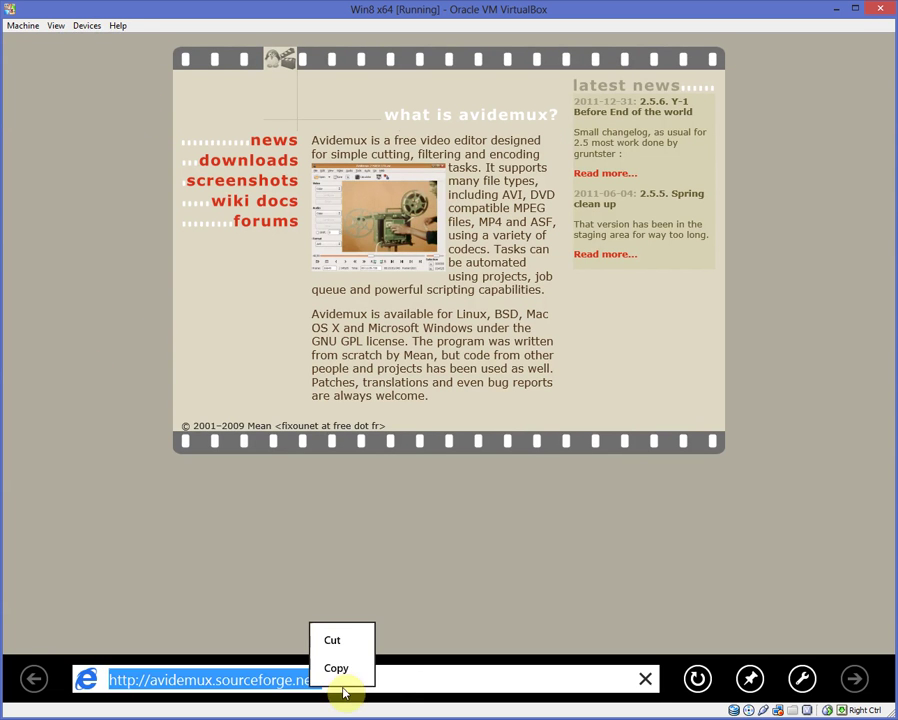
{"action": "left_click", "coordinate": [405, 680]}
{"action": "right_click", "coordinate": [410, 680]}
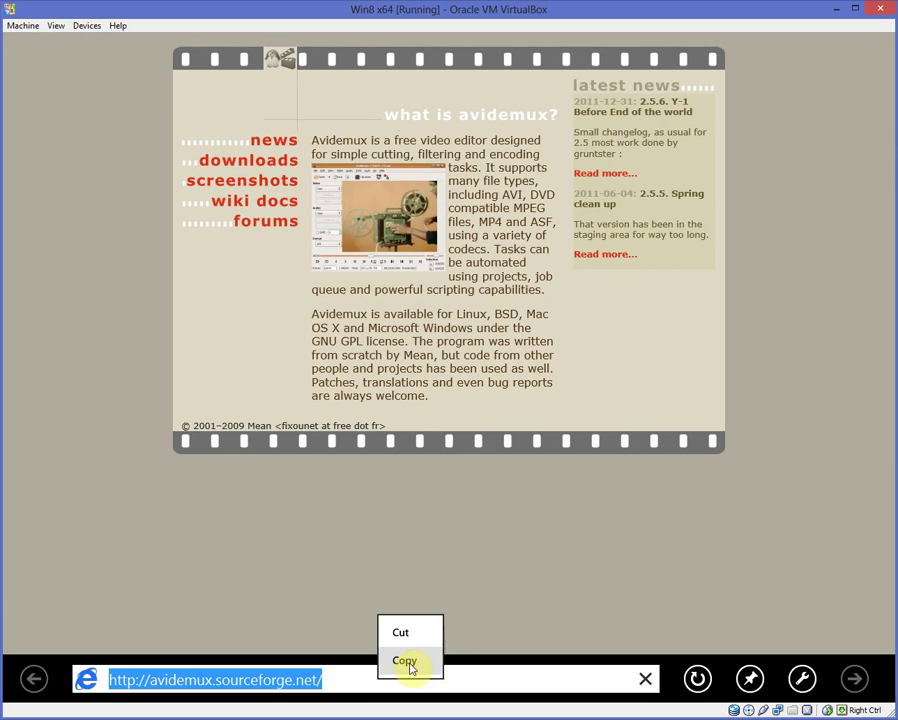
{"action": "left_click", "coordinate": [524, 601]}
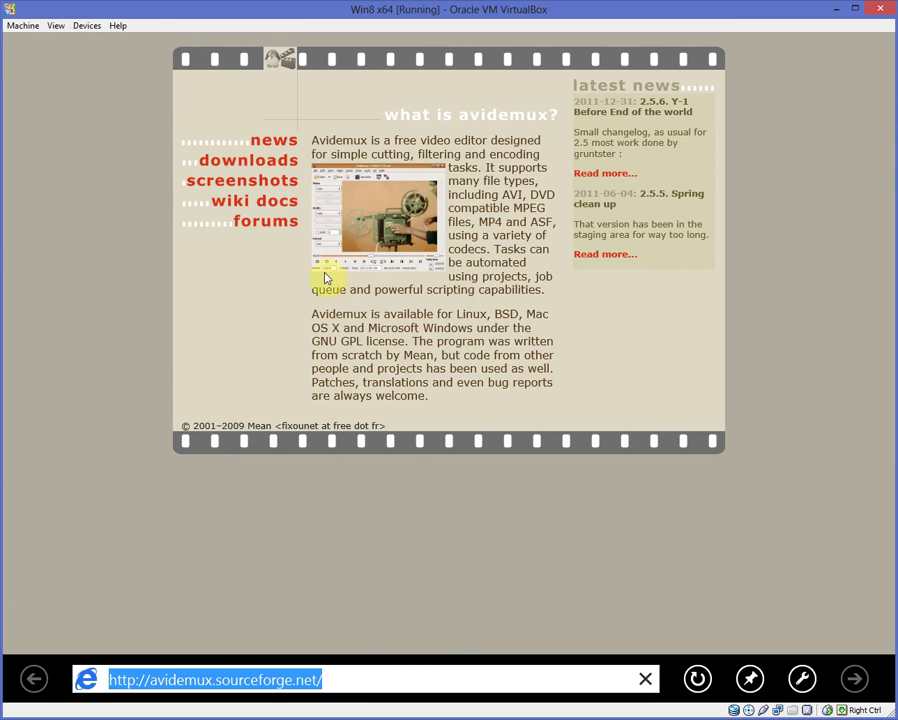
Start the win64 2.5.6 Install download from SourceForge on the Avidemux downloads page, and cancel it at the run-or-save choice.
{"action": "left_click", "coordinate": [286, 163]}
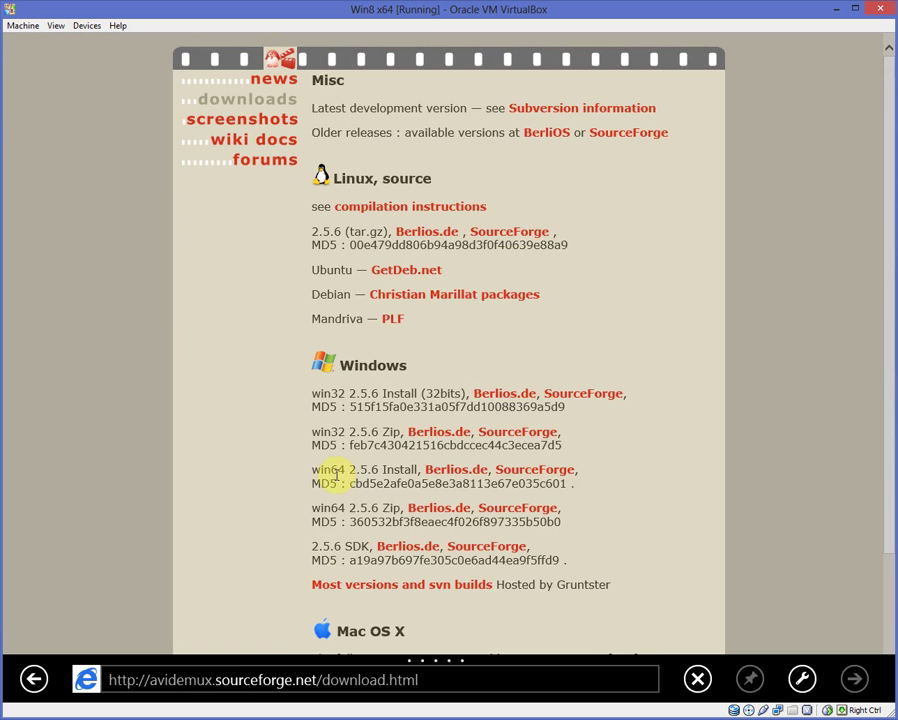
{"action": "left_click", "coordinate": [512, 480]}
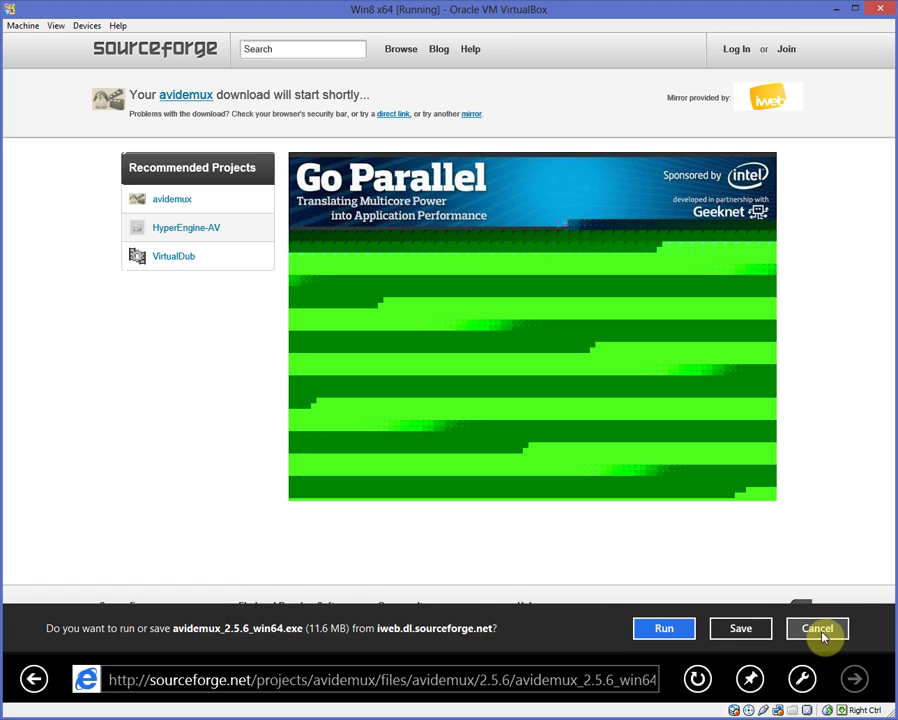
{"action": "left_click", "coordinate": [818, 629]}
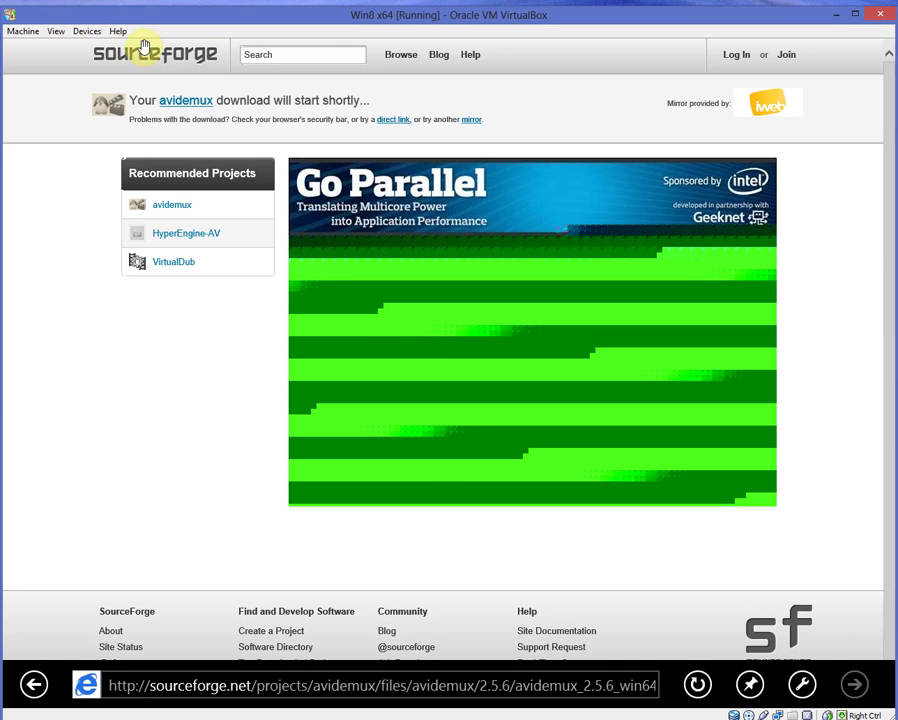
Close the browser with the pull-down gesture and switch from Start to the desktop.
{"action": "left_click_drag", "start_coordinate": [100, 40], "coordinate": [200, 705]}
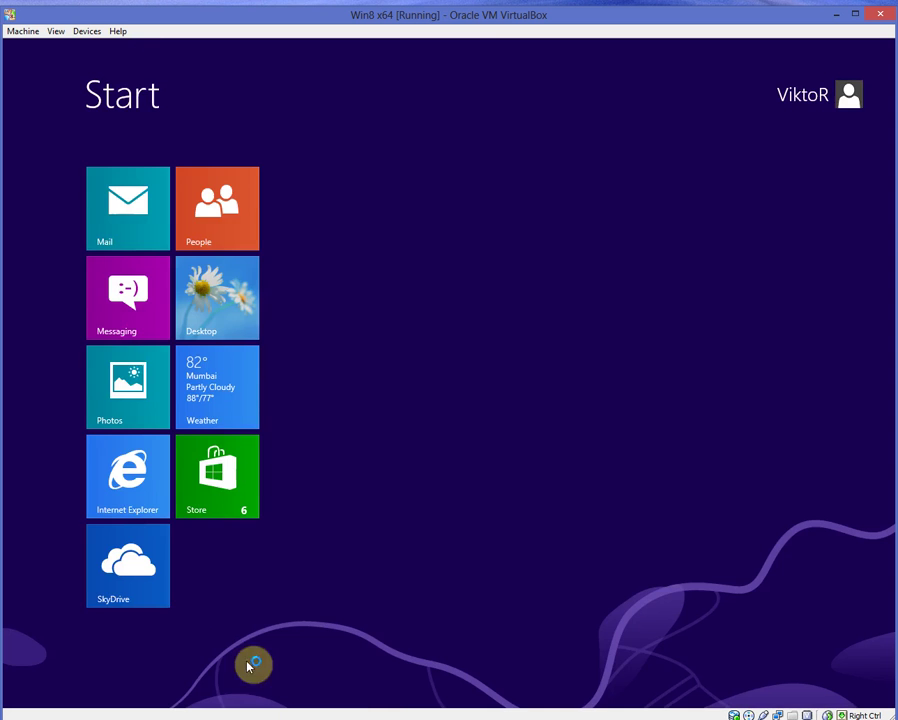
{"action": "key", "text": "super"}
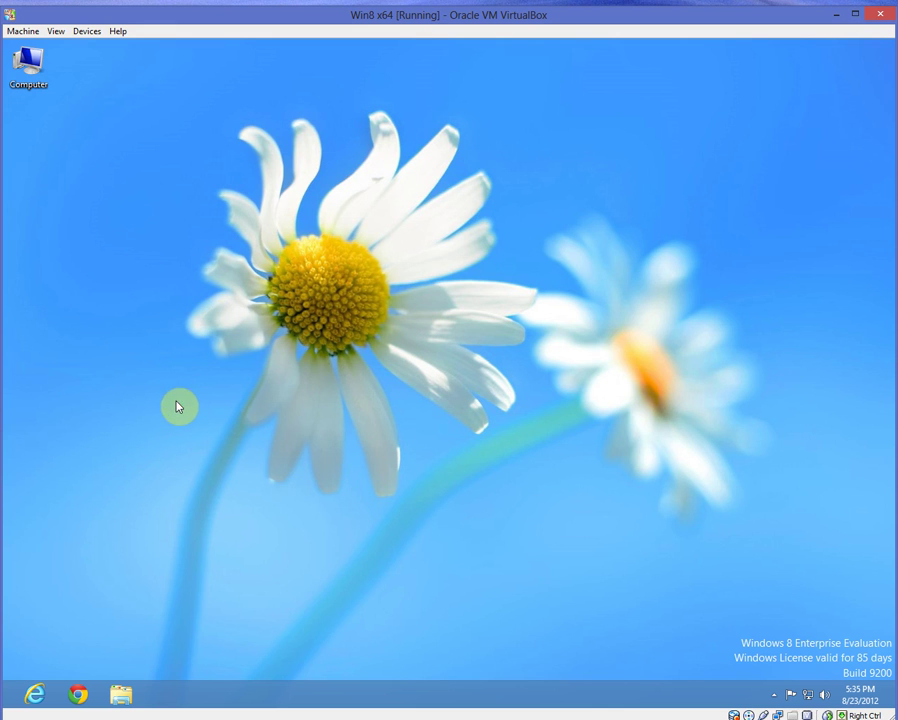
Open Set Default Programs through the Control Panel's Programs category and select Google Chrome in the program list.
{"action": "mouse_move", "coordinate": [891, 714]}
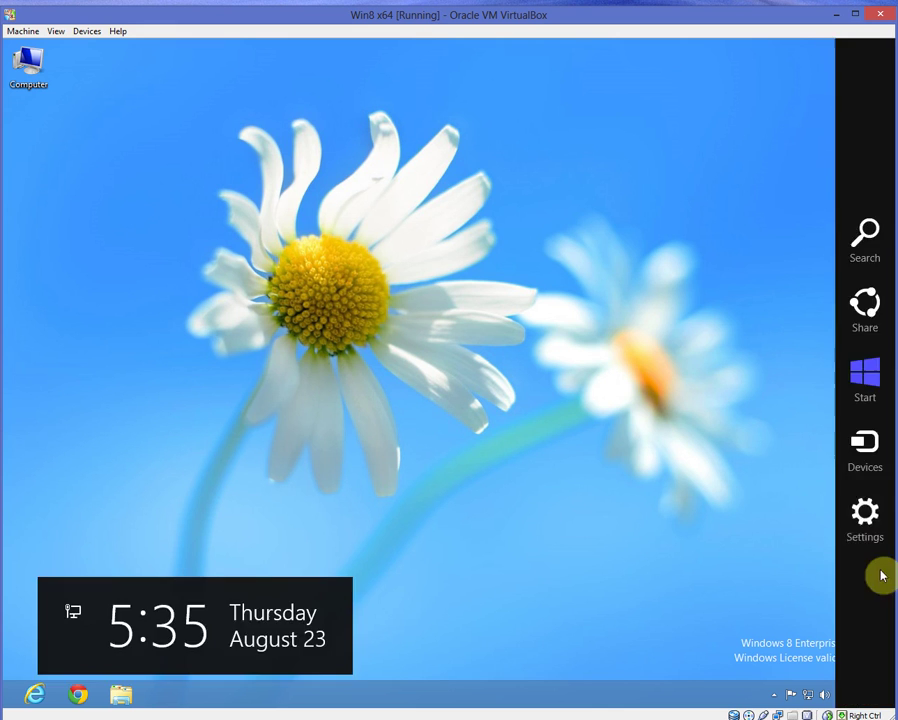
{"action": "left_click", "coordinate": [876, 537]}
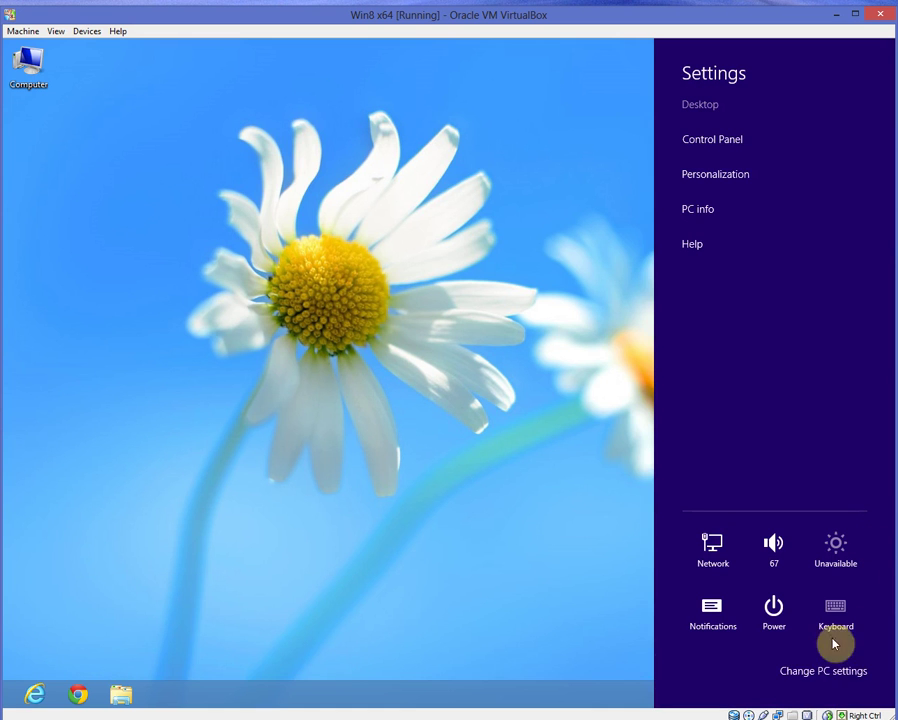
{"action": "left_click", "coordinate": [719, 147]}
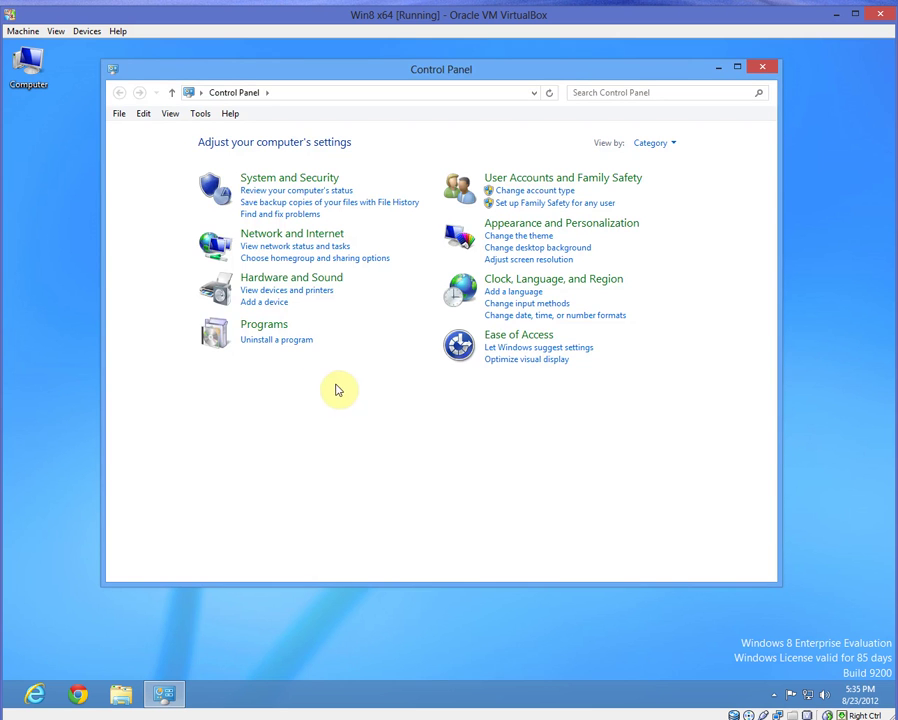
{"action": "left_click", "coordinate": [263, 327]}
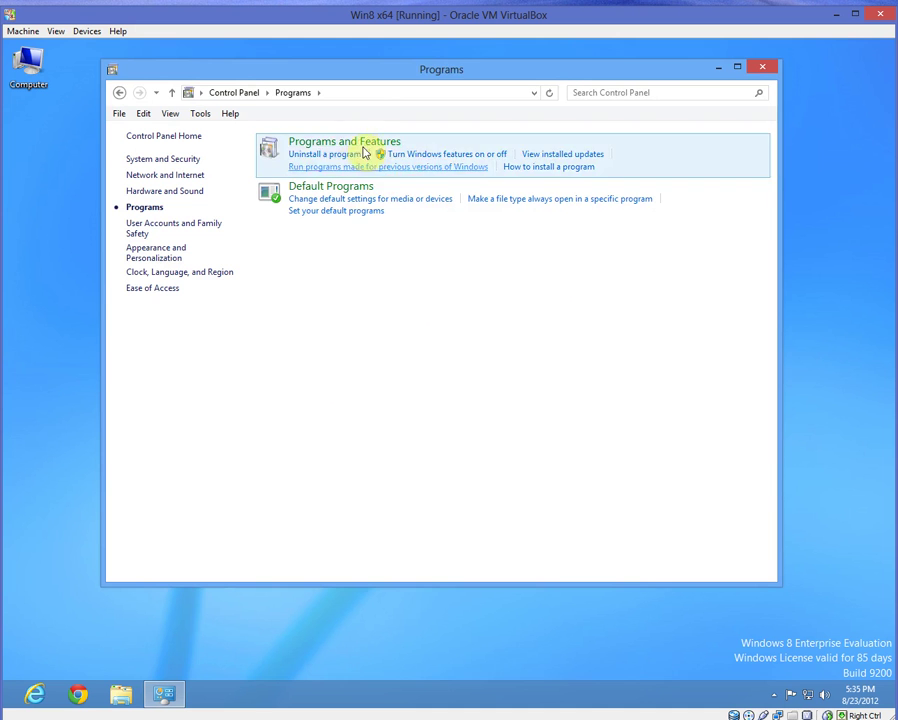
{"action": "left_click", "coordinate": [328, 188]}
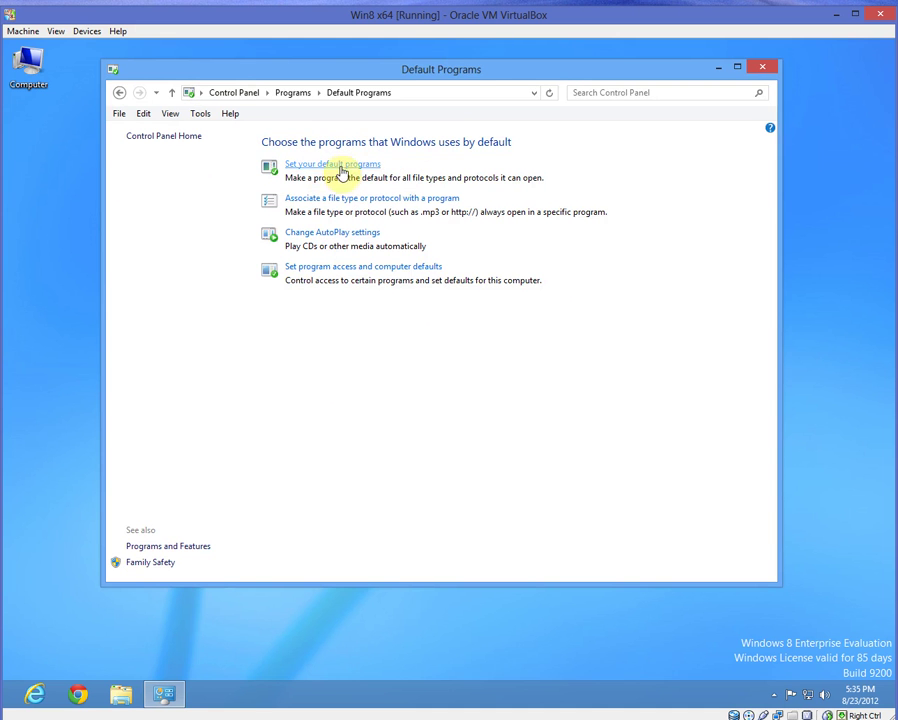
{"action": "left_click", "coordinate": [340, 166]}
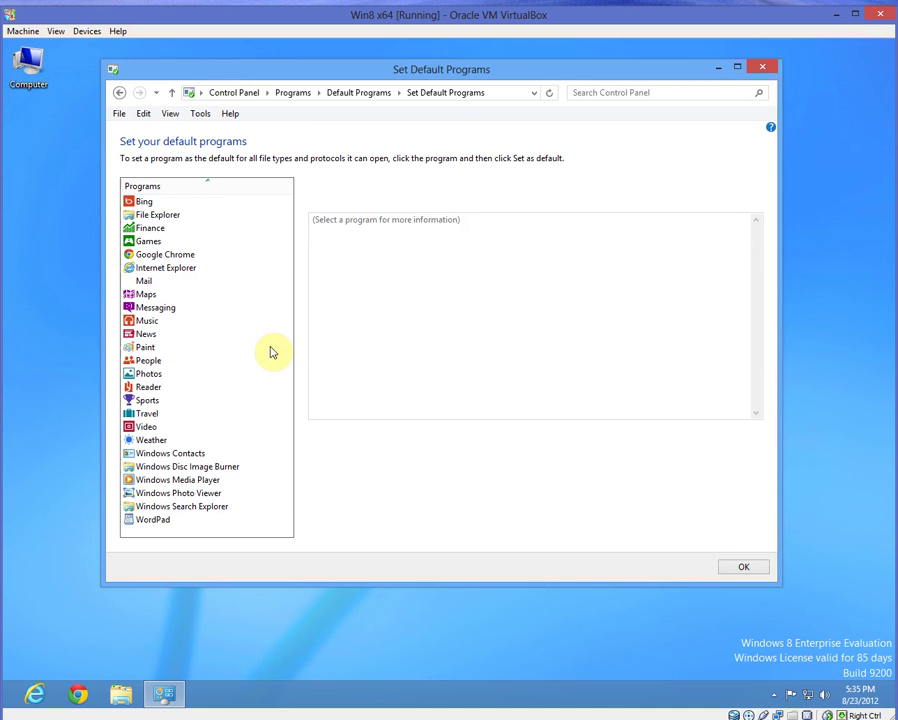
{"action": "left_click", "coordinate": [169, 256]}
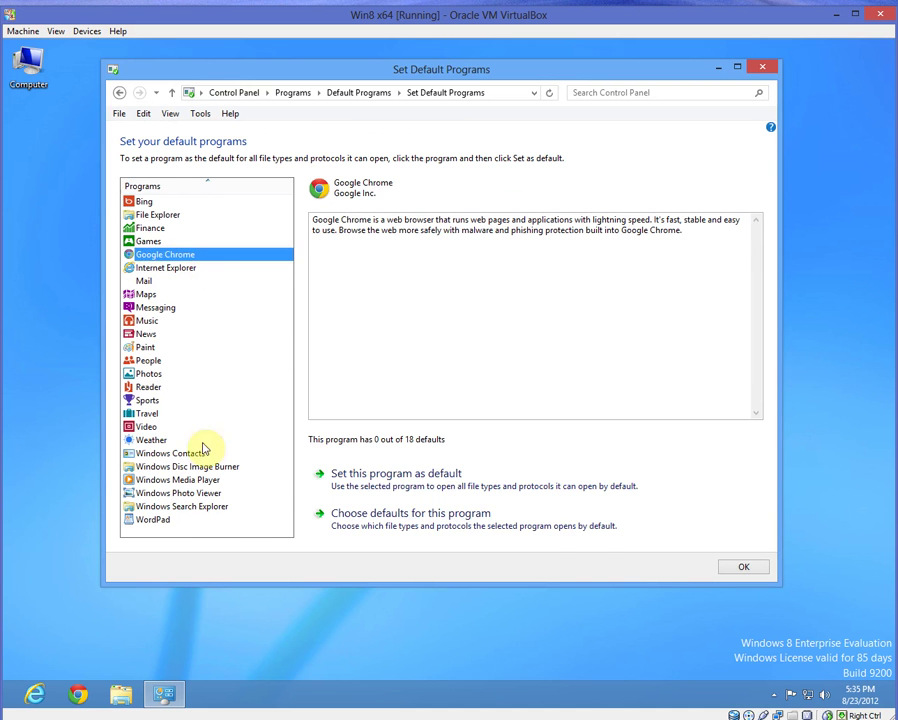
Set Google Chrome as the default program for all file types and protocols it can open, and close Control Panel.
{"action": "left_click", "coordinate": [380, 488]}
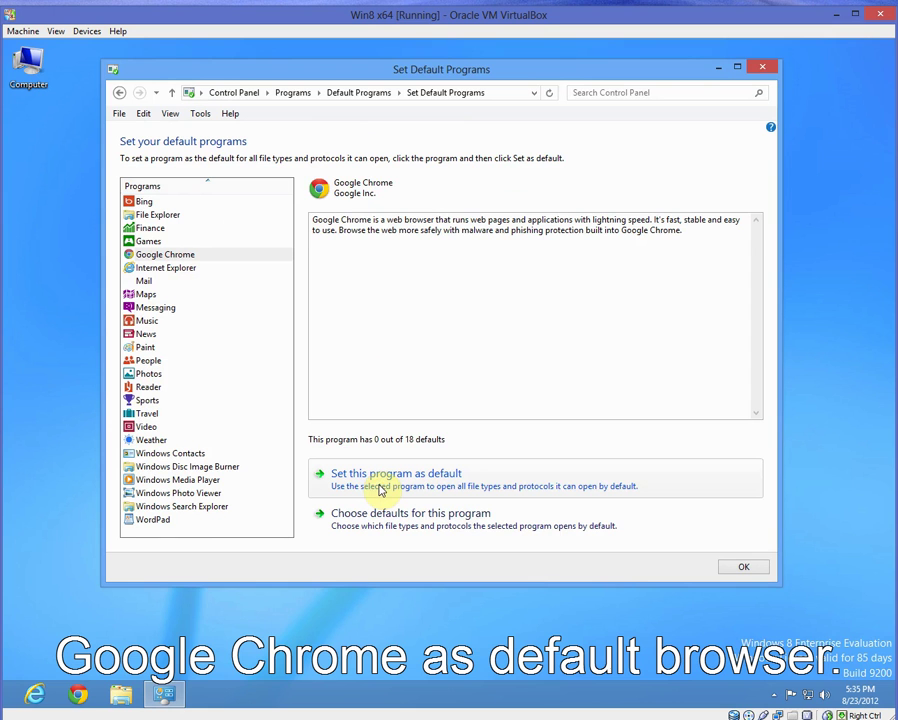
{"action": "left_click", "coordinate": [742, 566]}
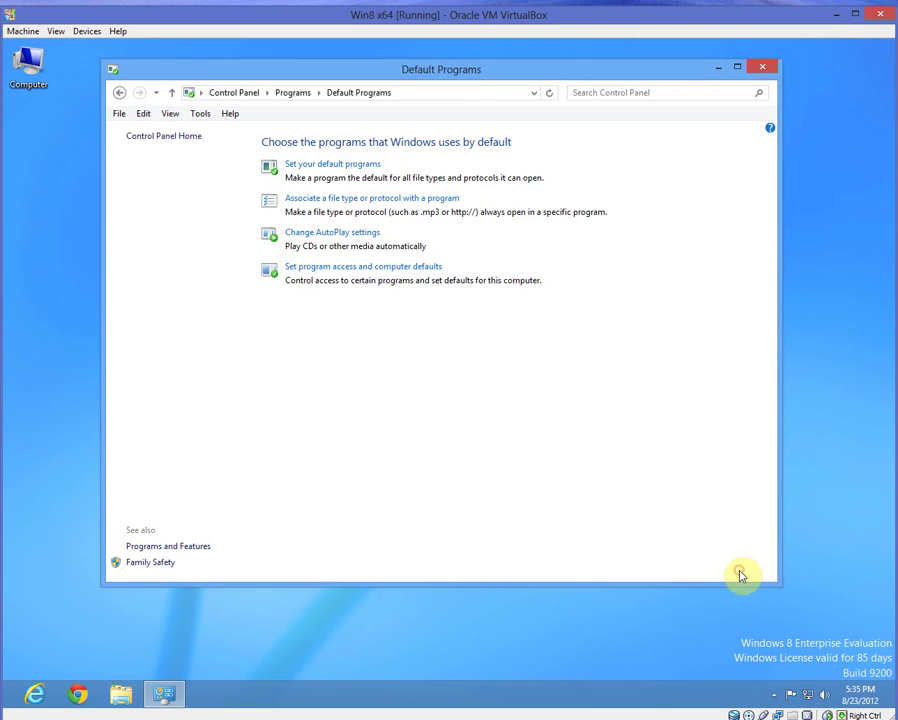
{"action": "left_click", "coordinate": [762, 67]}
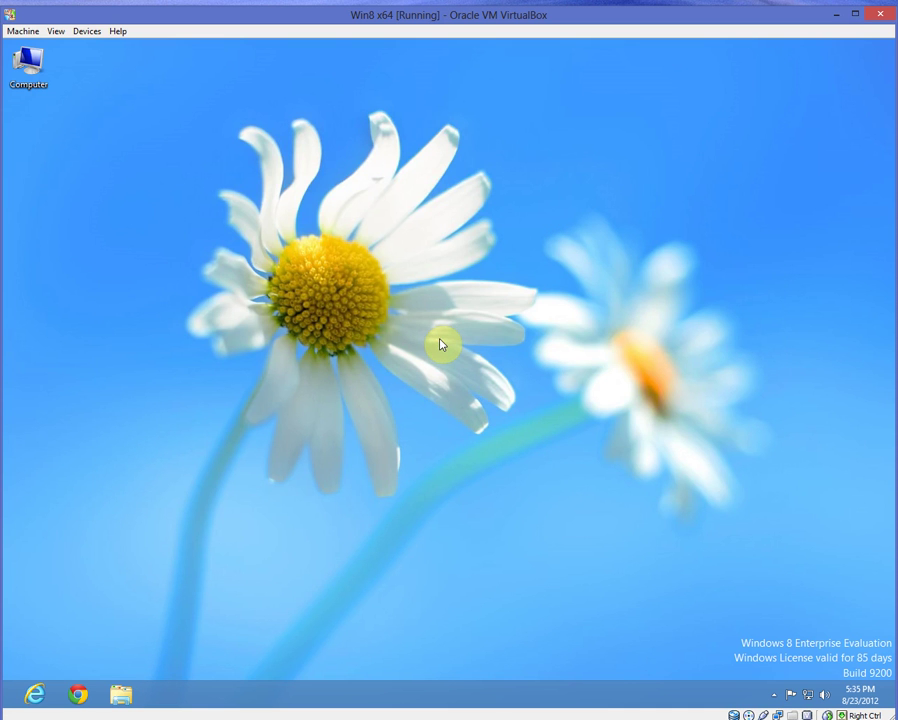
Search for "virtualdub" from the Start screen and run that search in Google Chrome.
{"action": "key", "text": "super"}
{"action": "type", "text": "virtual"}
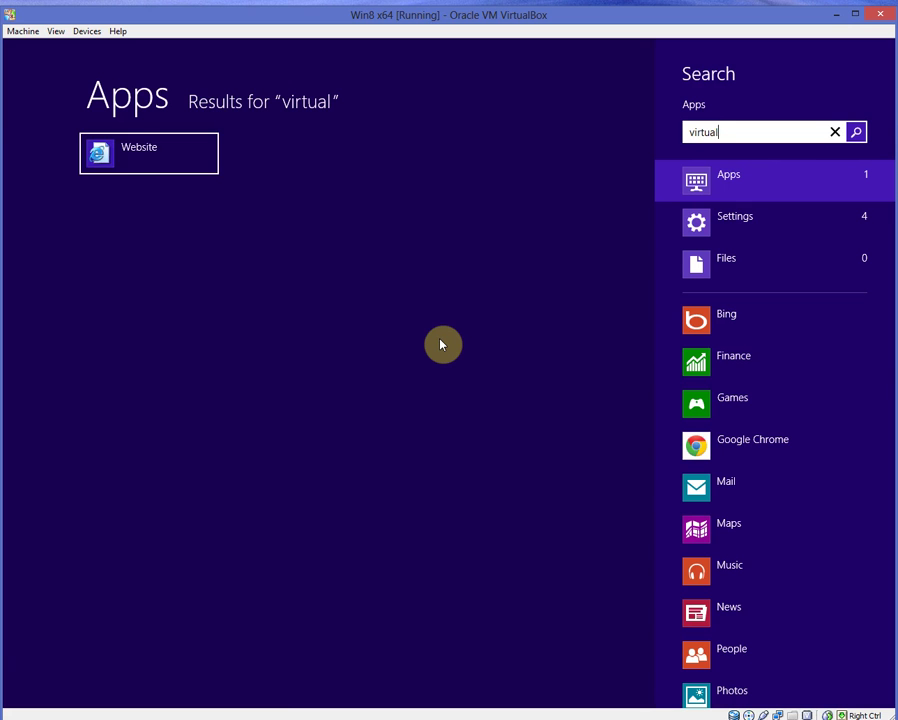
{"action": "type", "text": "dub"}
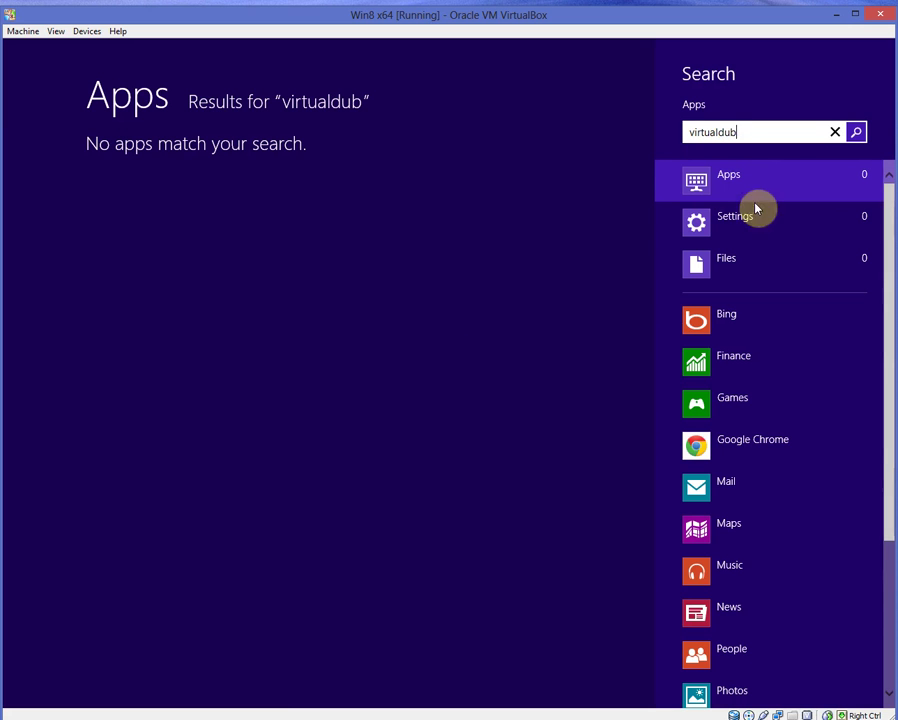
{"action": "left_click", "coordinate": [755, 452]}
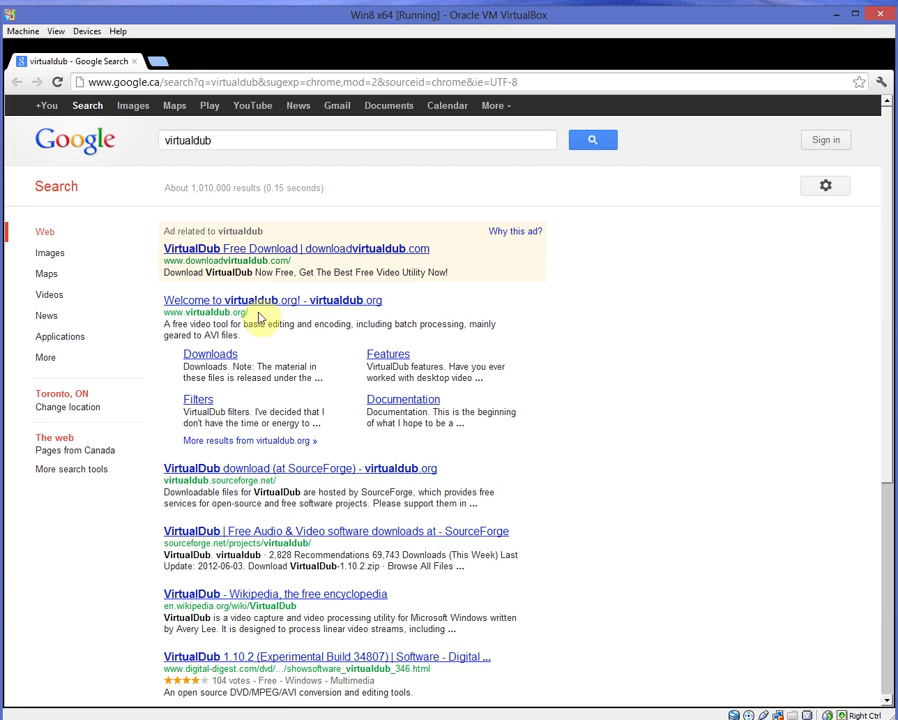
Look through the VirtualDub builds on SourceForge, reached through the virtualdub.org Downloads page, and close the browser.
{"action": "left_click", "coordinate": [203, 360]}
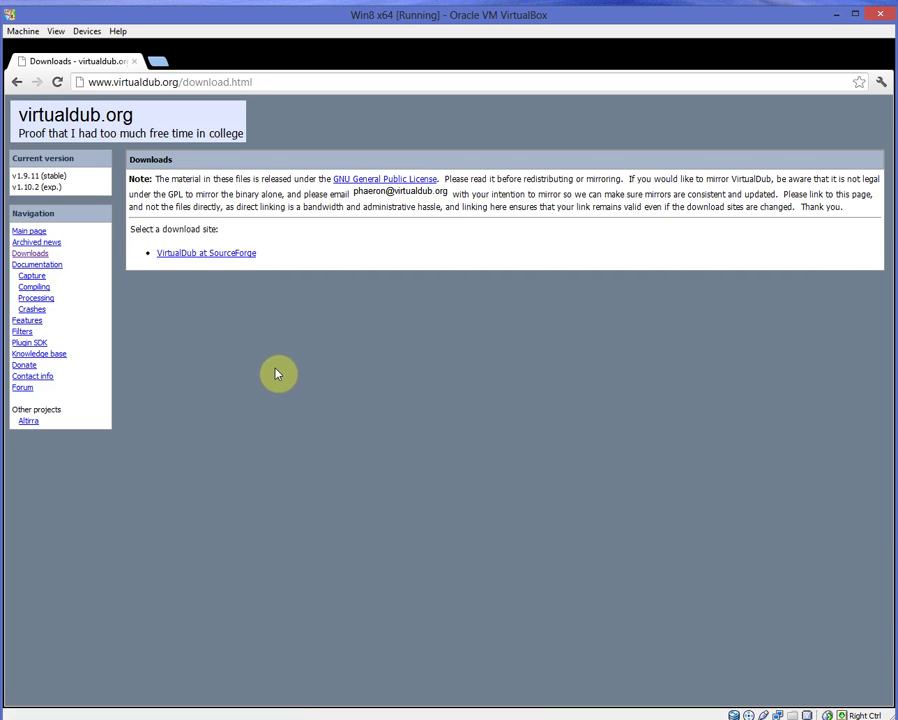
{"action": "left_click", "coordinate": [229, 255]}
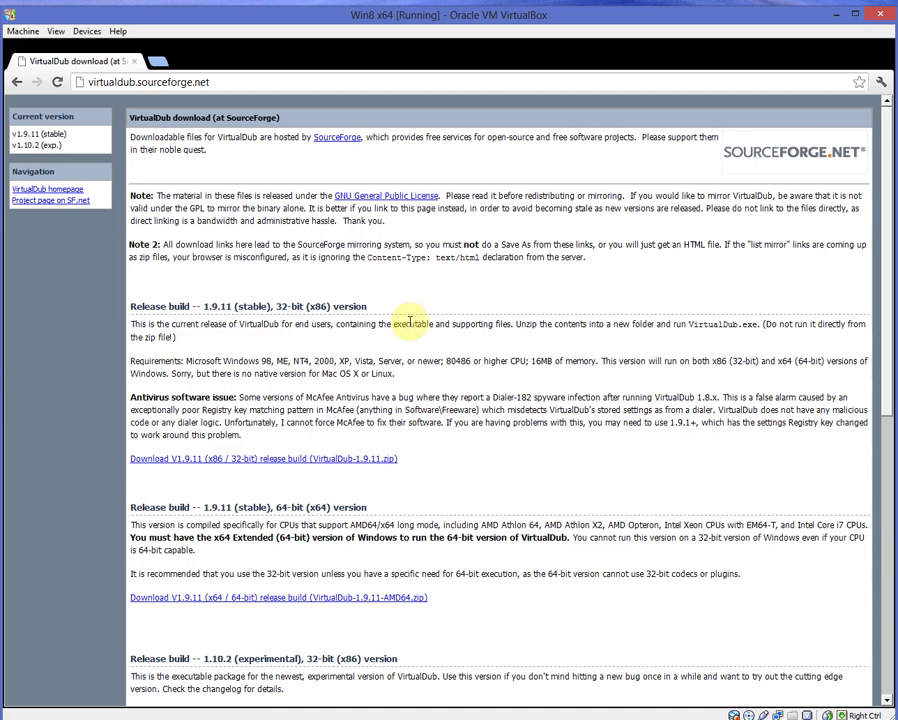
{"action": "scroll", "coordinate": [450, 384], "scroll_direction": "down", "scroll_amount": 3}
{"action": "scroll", "coordinate": [458, 399], "scroll_direction": "down", "scroll_amount": 3}
{"action": "scroll", "coordinate": [500, 486], "scroll_direction": "up", "scroll_amount": 6}
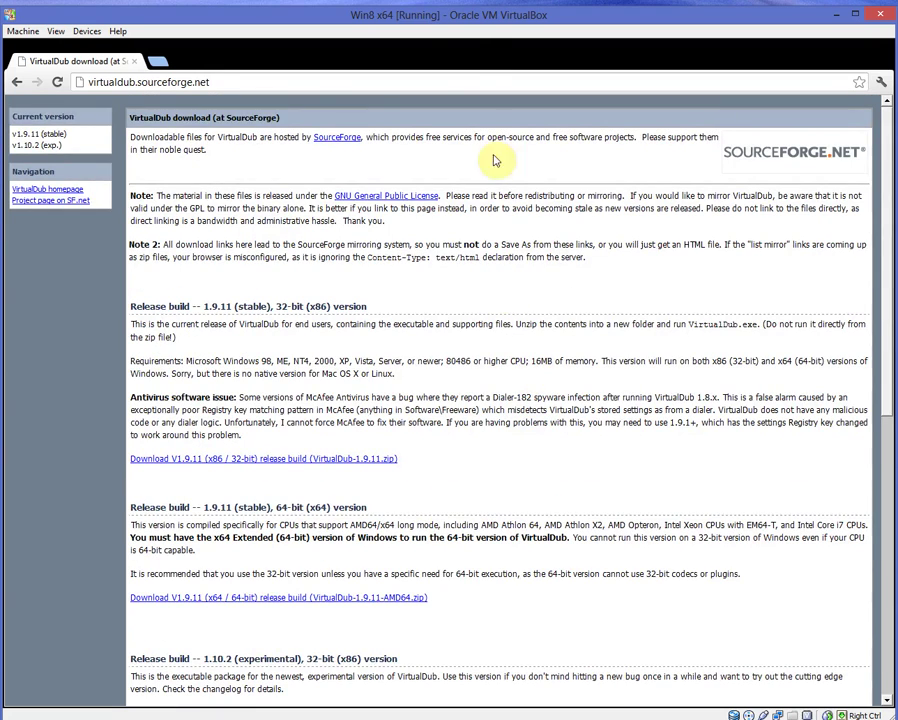
{"action": "left_click_drag", "start_coordinate": [457, 44], "coordinate": [456, 700]}
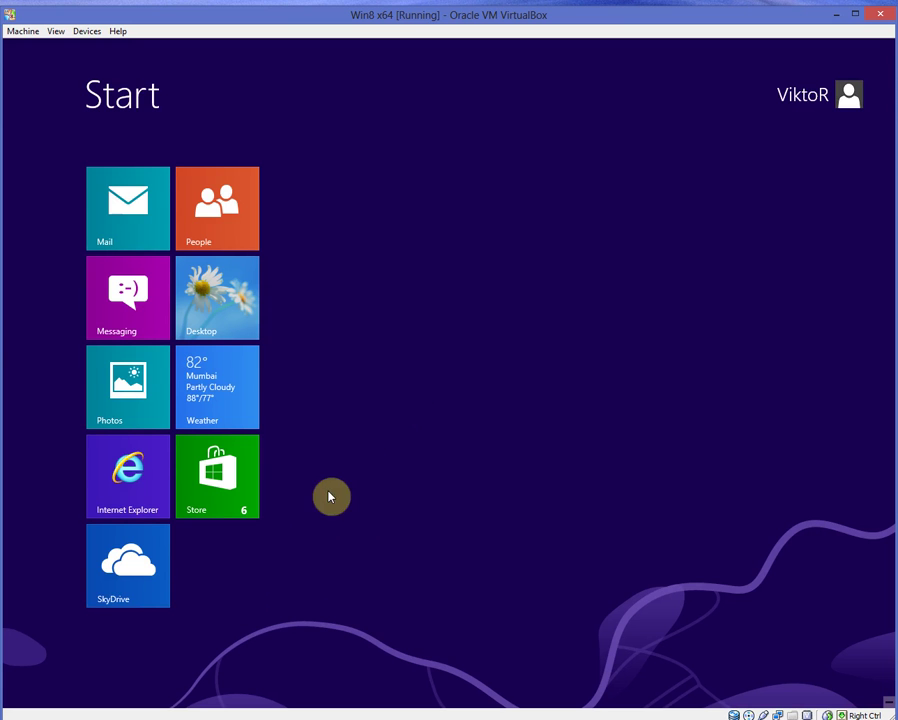
Open the Store from the Start screen, leave it while it displays incorrectly, and launch it again.
{"action": "left_click", "coordinate": [222, 497]}
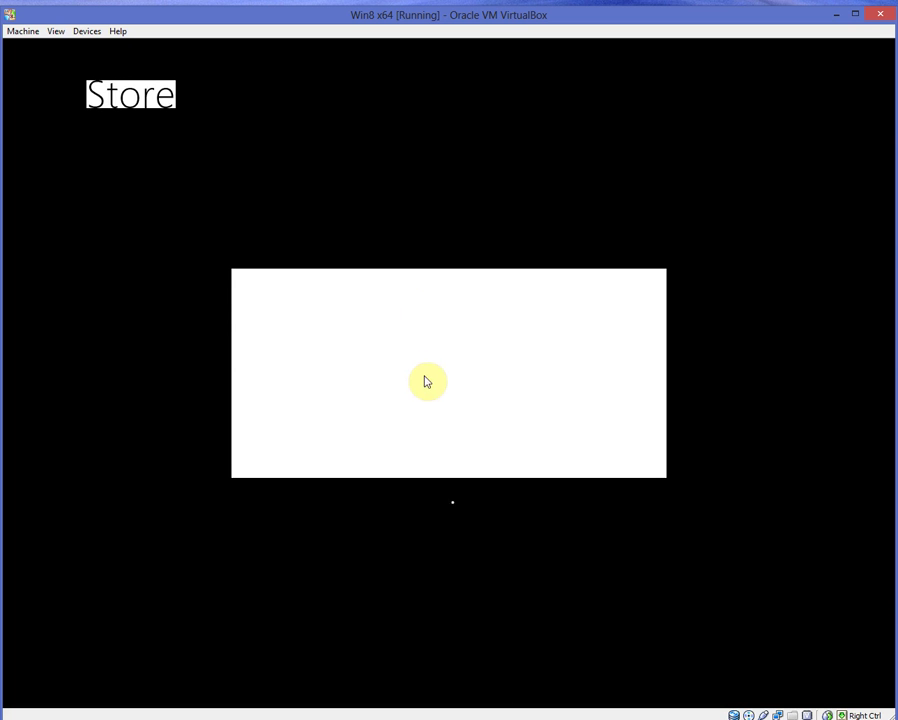
{"action": "key", "text": "super"}
{"action": "left_click_drag", "start_coordinate": [448, 22], "coordinate": [448, 14]}
{"action": "left_click", "coordinate": [250, 477]}
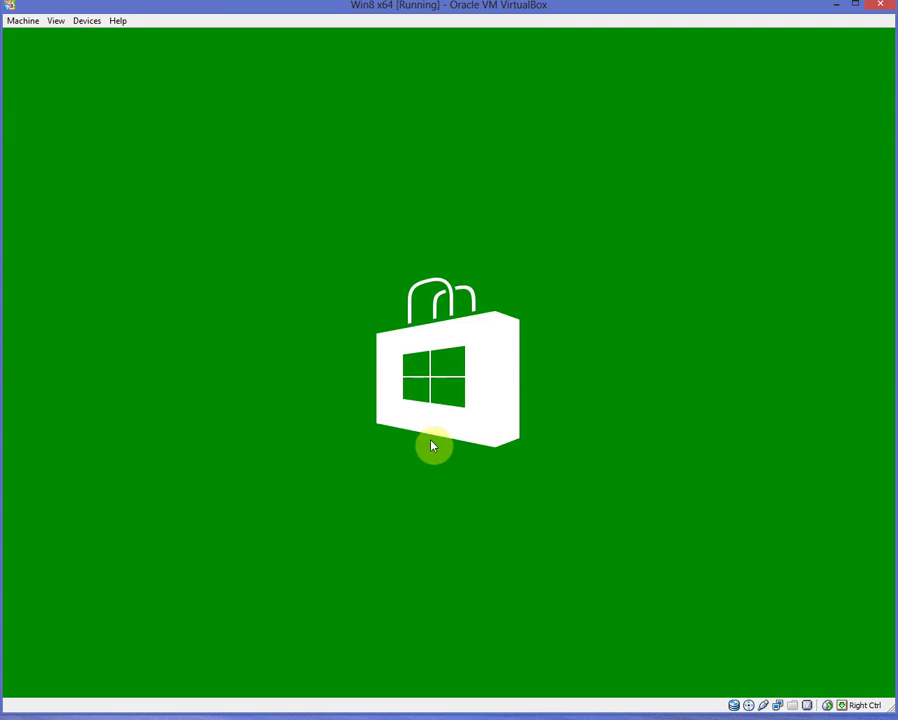